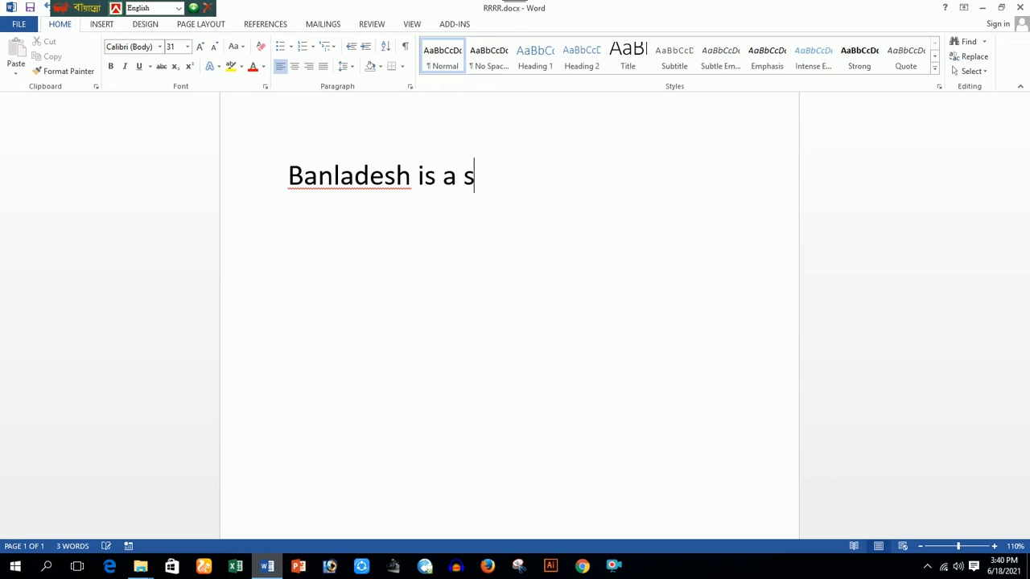
Complete the text so it reads "Banladesh is a small country. There are many problems in our country."
type("oun")
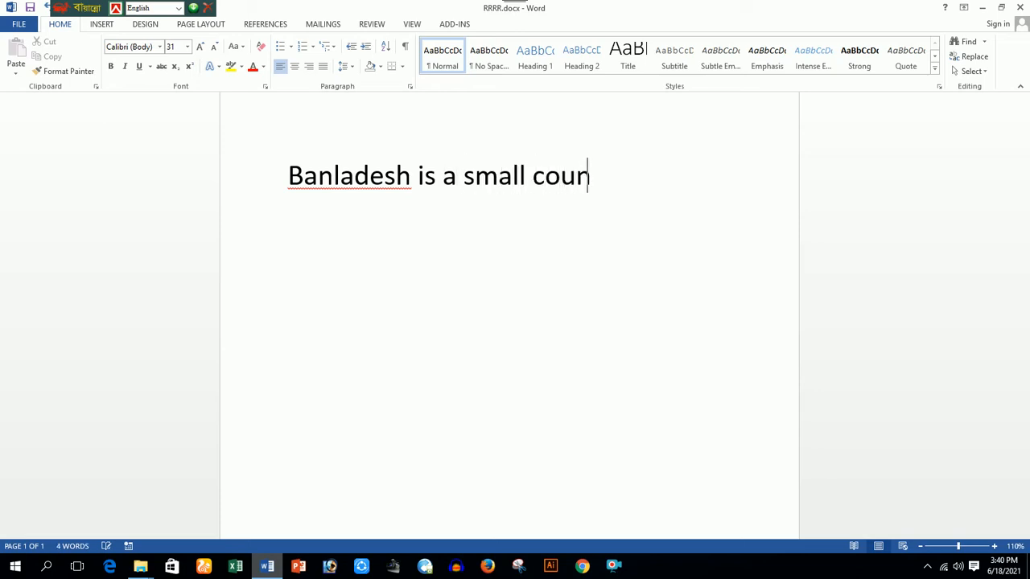
type("try. There ")
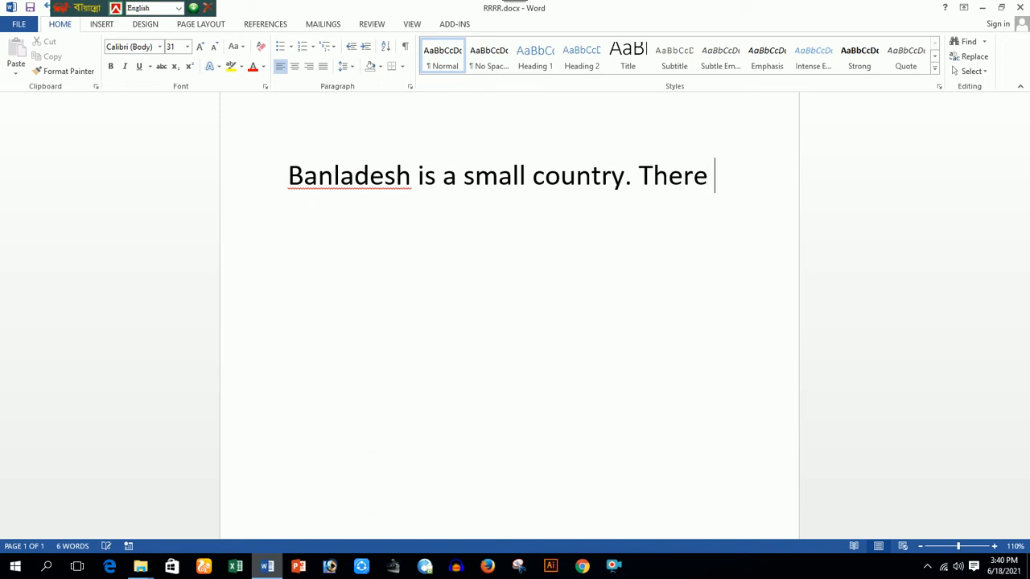
type("are many ")
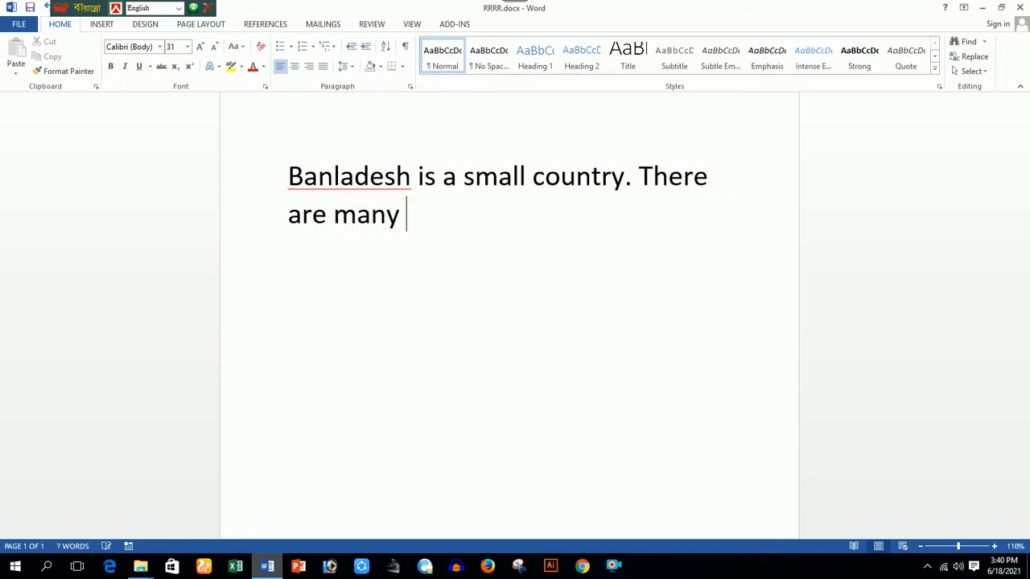
type("probe=")
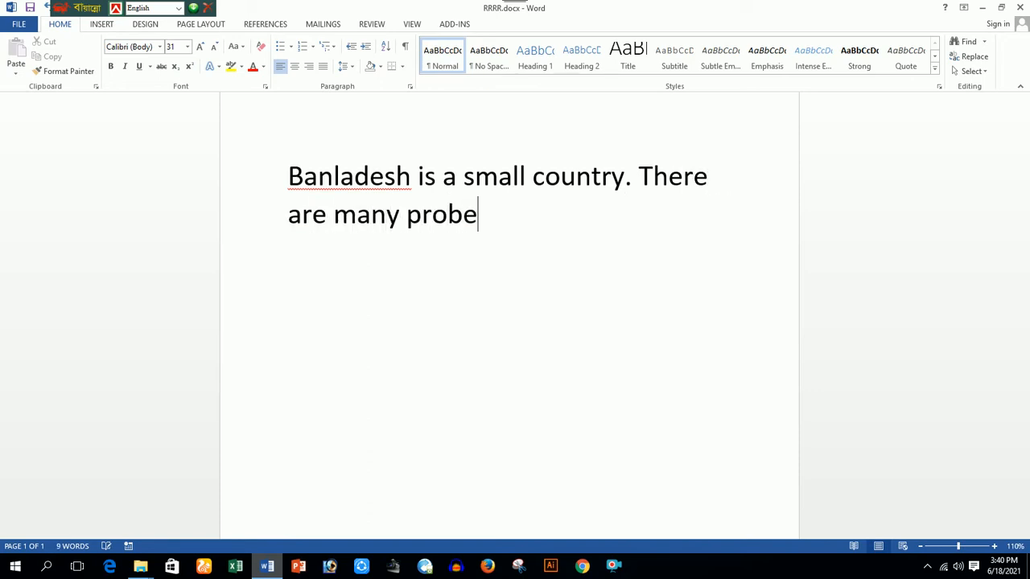
key("BackSpace")
key("BackSpace")
key("BackSpace")
type("blems in our")
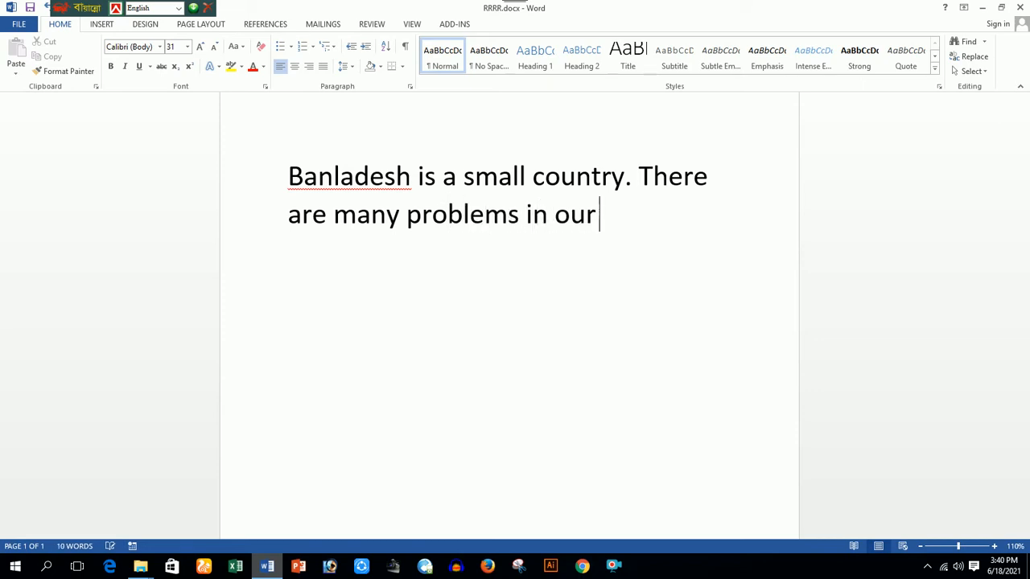
type(" country.")
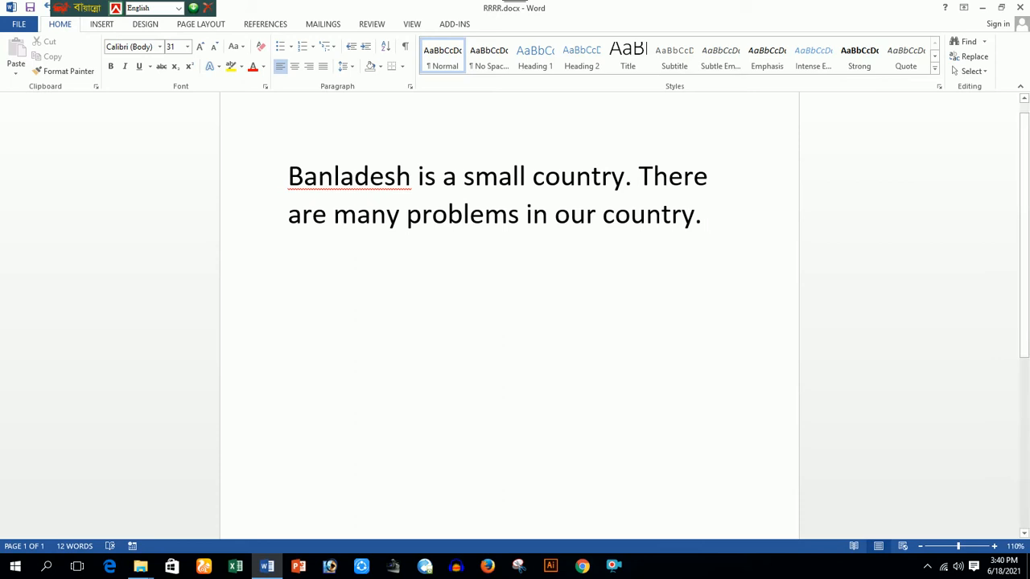
Make the first line of the text bold and the second line, "are many problems in our country", italic
left_click_drag(288, 176, 714, 176)
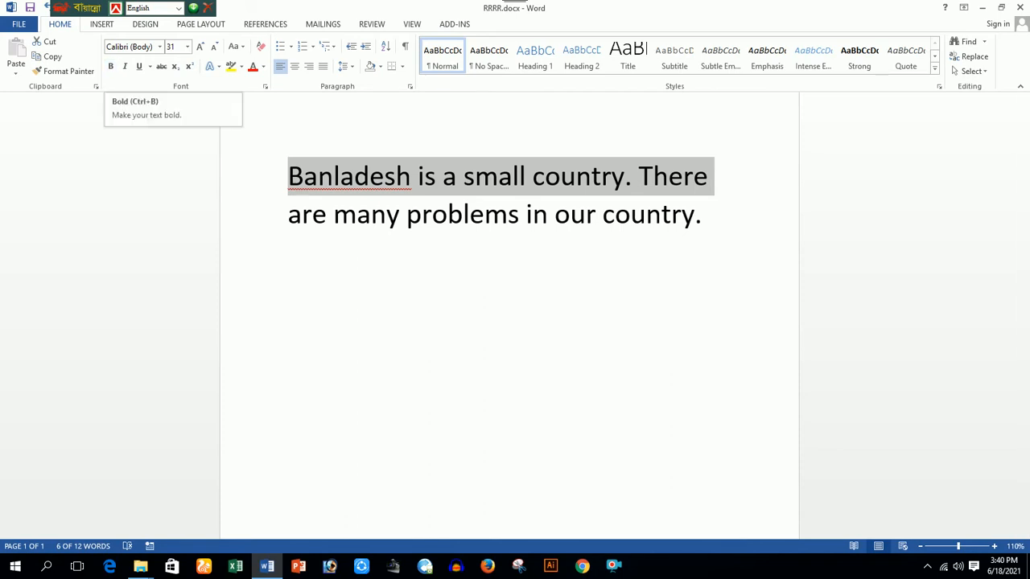
left_click(110, 66)
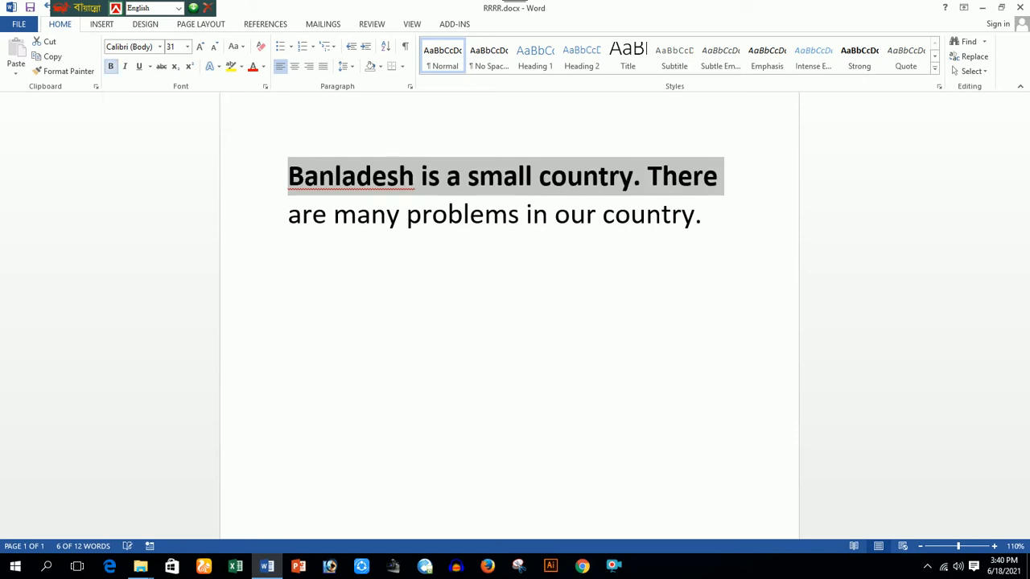
left_click_drag(288, 214, 694, 214)
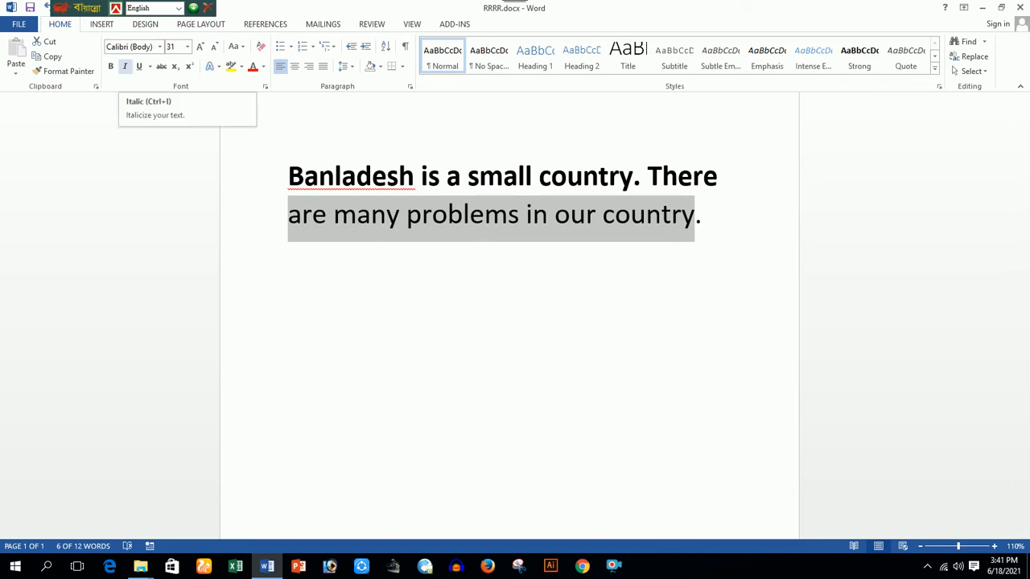
left_click(125, 67)
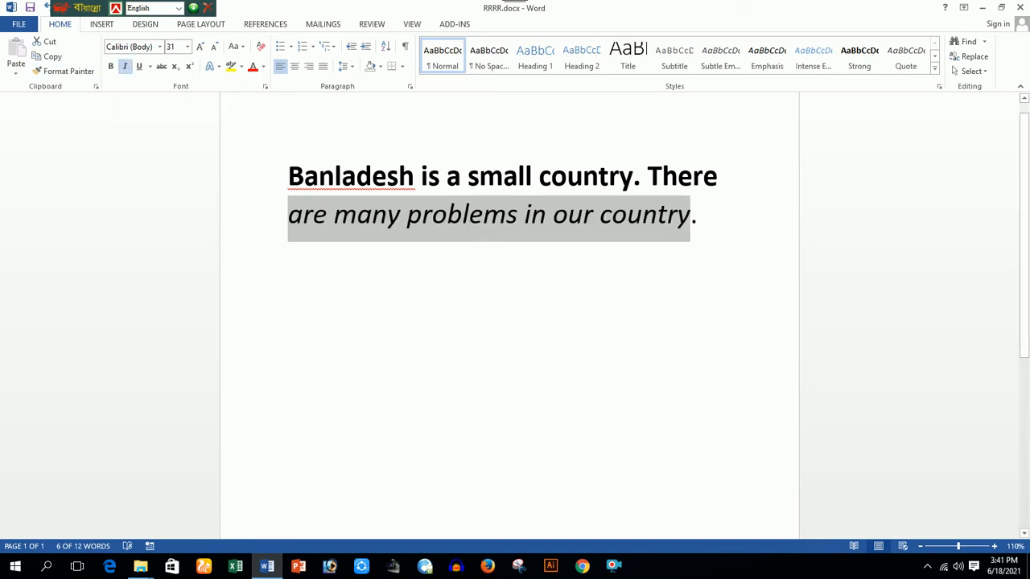
Underline the whole second line, including its final period
left_click(408, 214)
left_click_drag(288, 214, 702, 214)
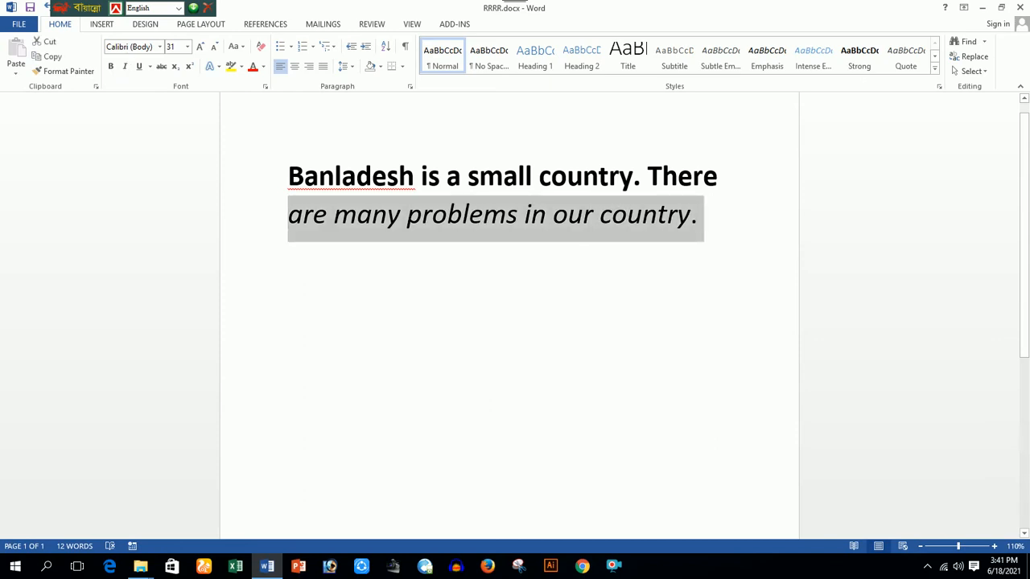
left_click(138, 66)
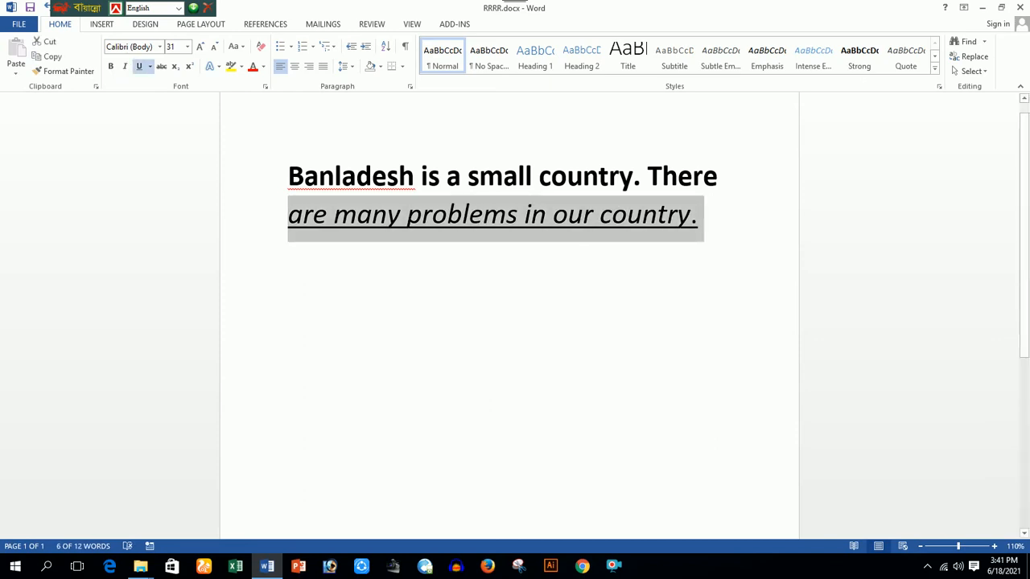
left_click(376, 213)
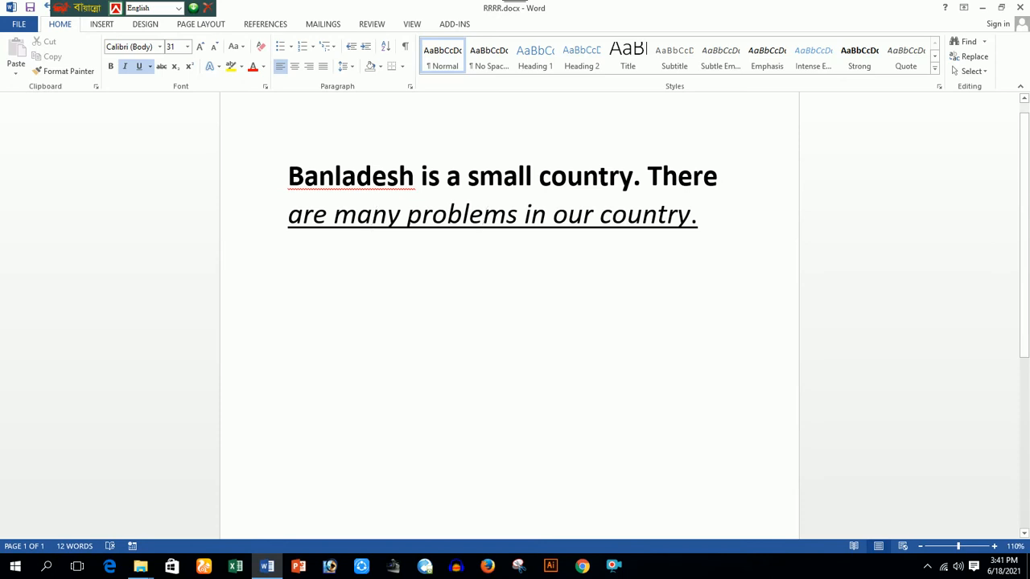
Underline the word "Banladesh" and change its underline style to wavy
left_click(288, 176)
left_click_drag(414, 173, 288, 174)
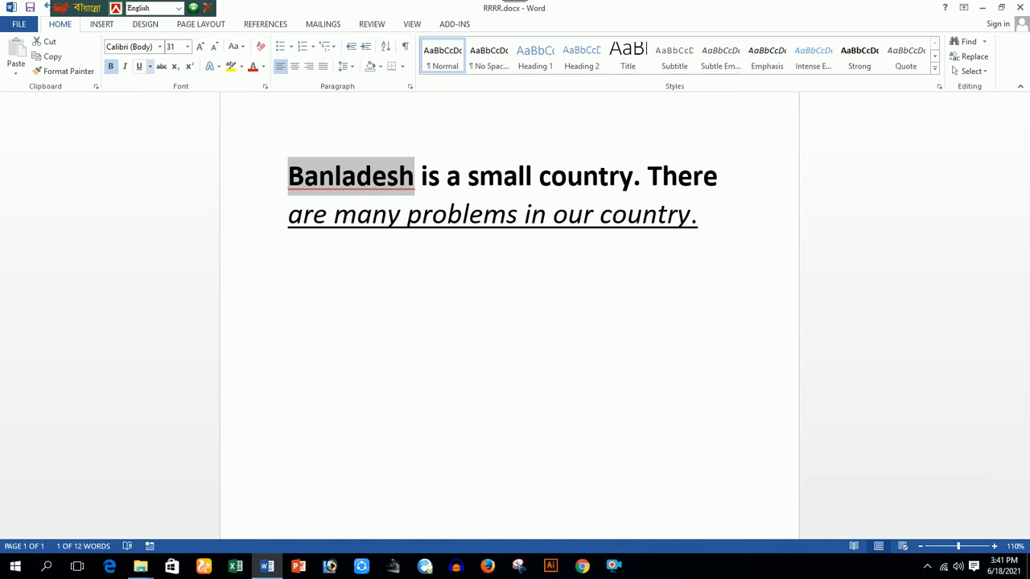
left_click(139, 66)
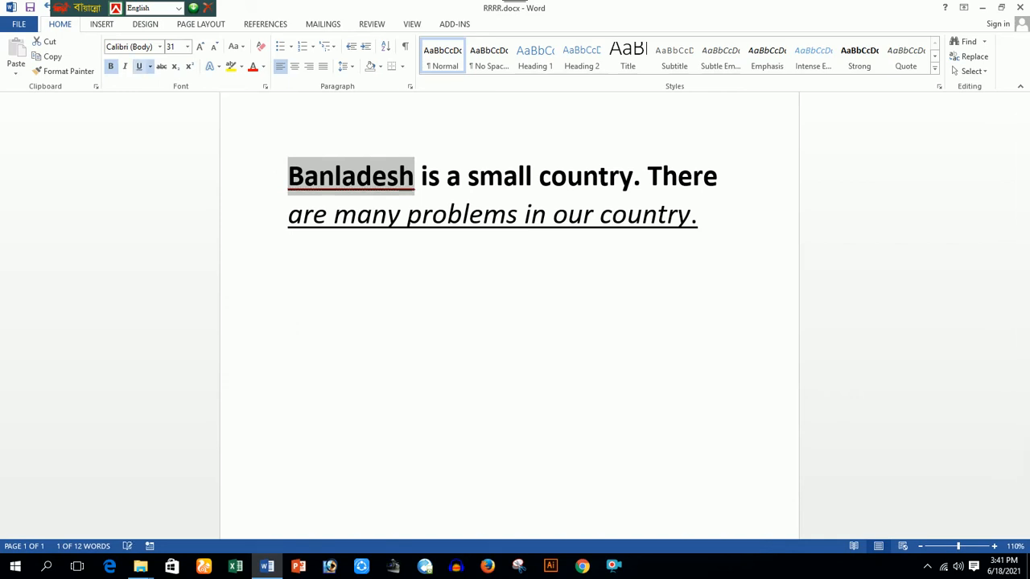
left_click(150, 67)
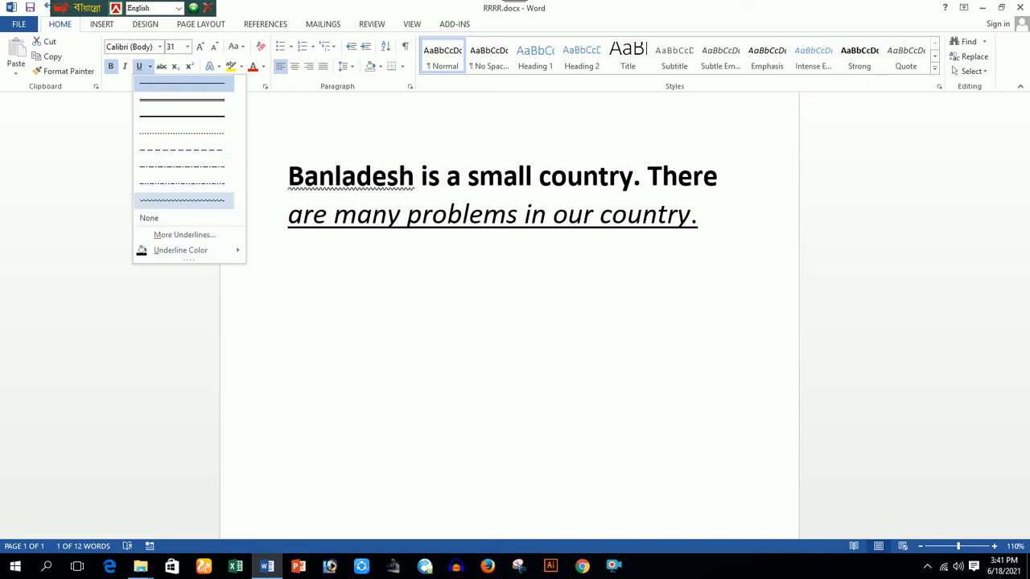
left_click(182, 200)
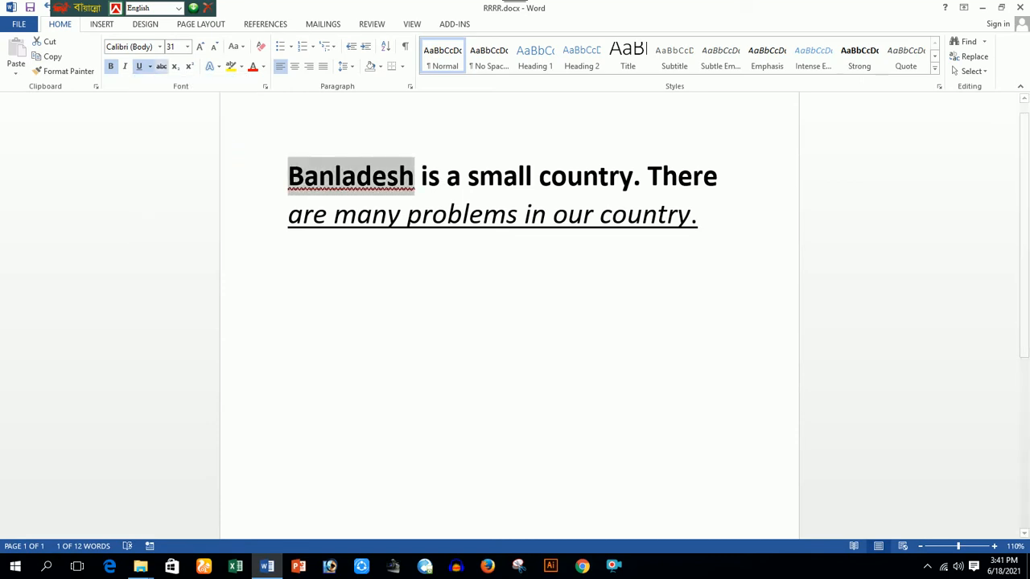
Switch the underline of "Banladesh" to a single solid line
left_click(150, 66)
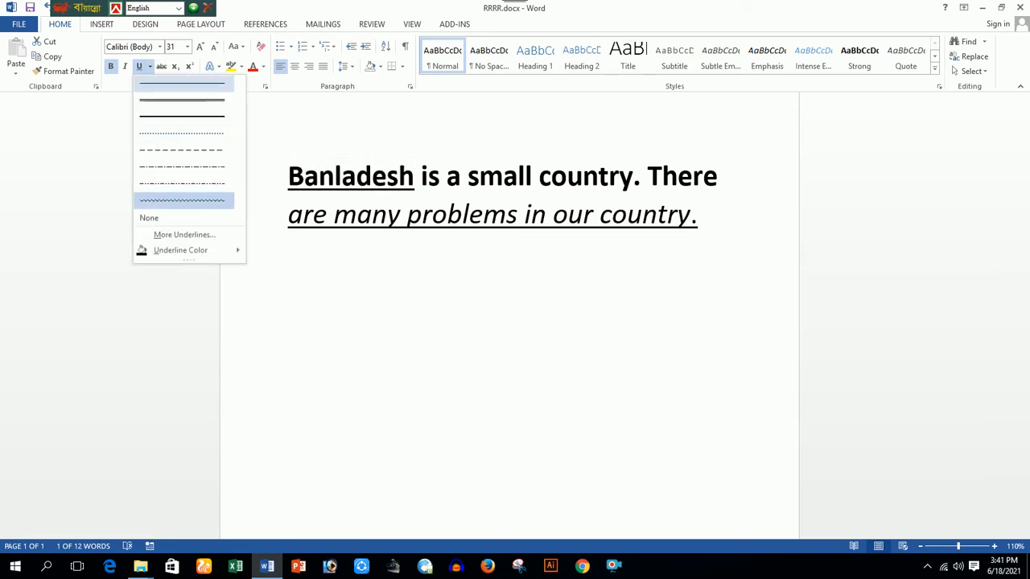
left_click(182, 83)
left_click(402, 214)
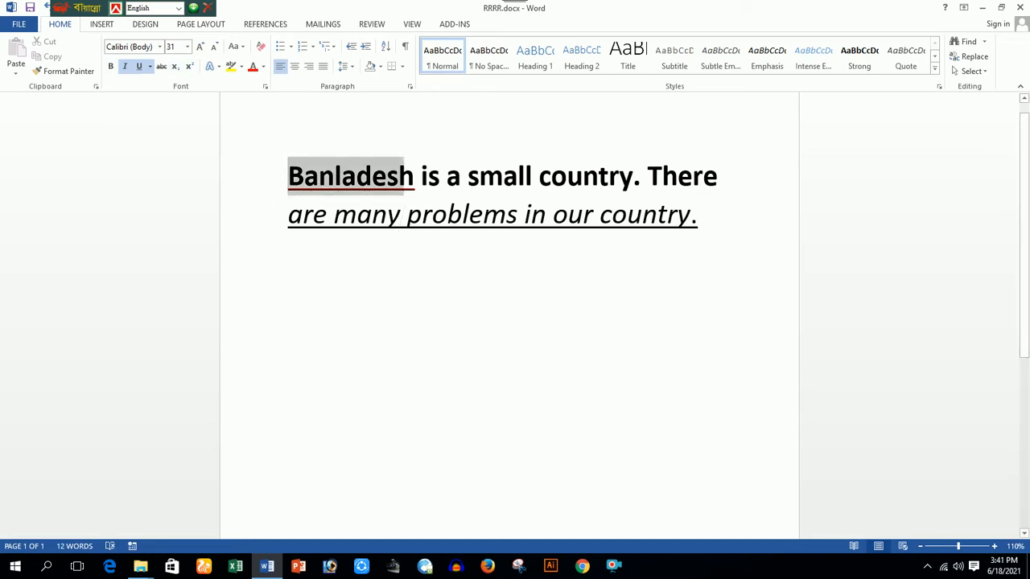
Clear all formatting from the whole paragraph
triple_click(296, 178)
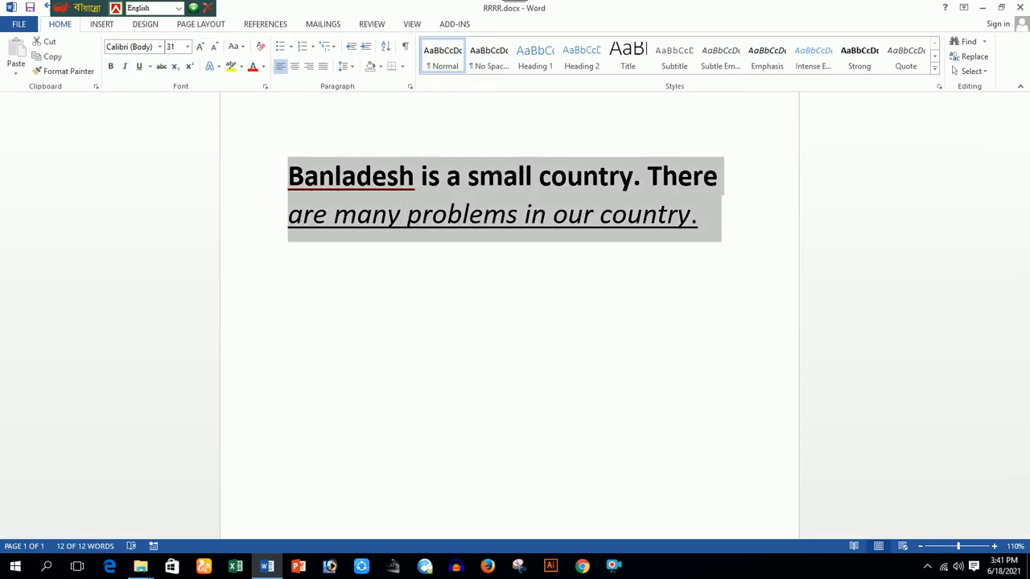
left_click(259, 46)
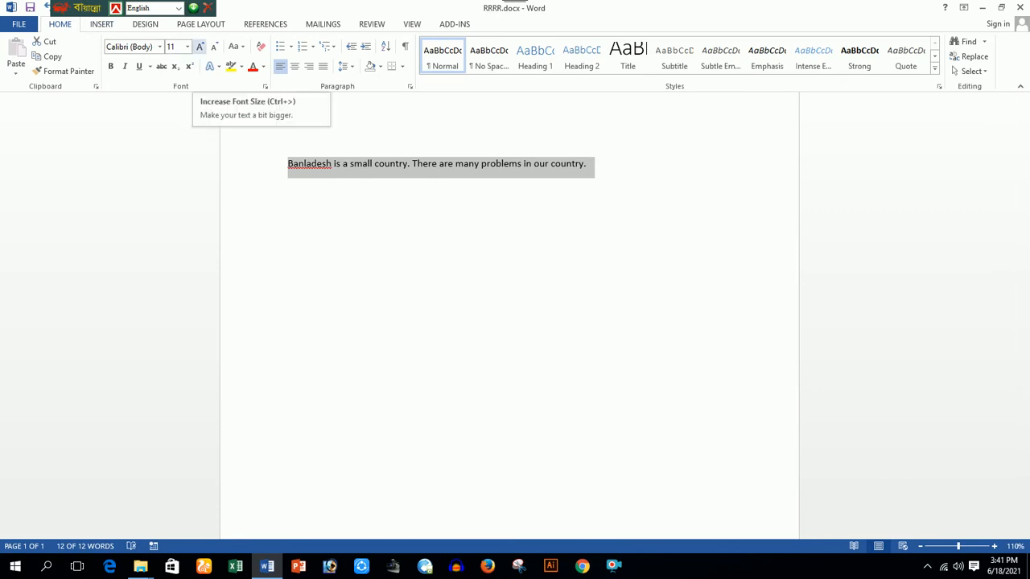
Increase the whole paragraph's font size stepwise to 72
left_click(199, 46)
left_click(199, 46)
left_click(200, 46)
left_click(199, 46)
left_click(200, 46)
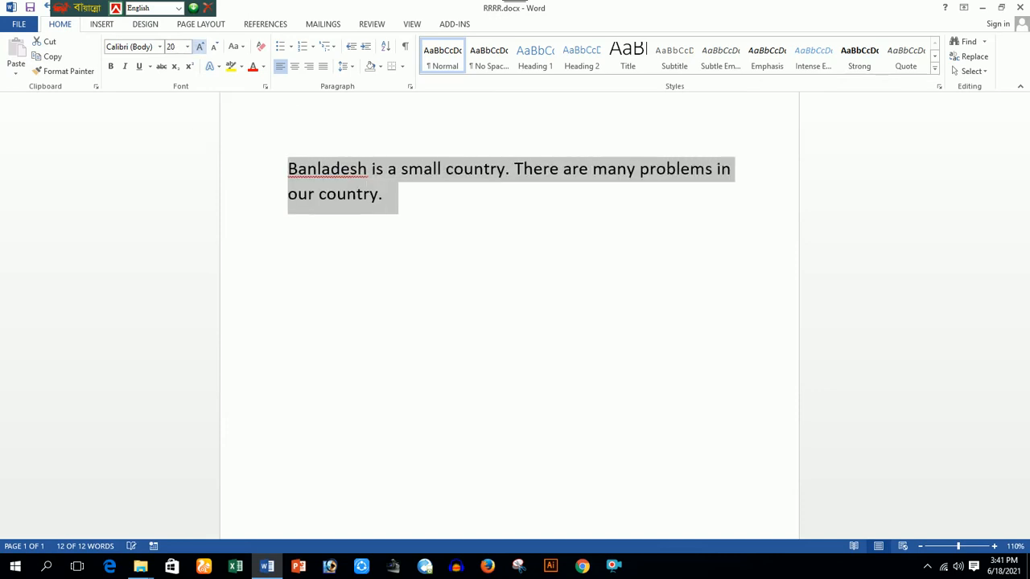
left_click(200, 46)
left_click(199, 46)
left_click(200, 45)
left_click(199, 46)
left_click(199, 46)
left_click(199, 46)
left_click(199, 46)
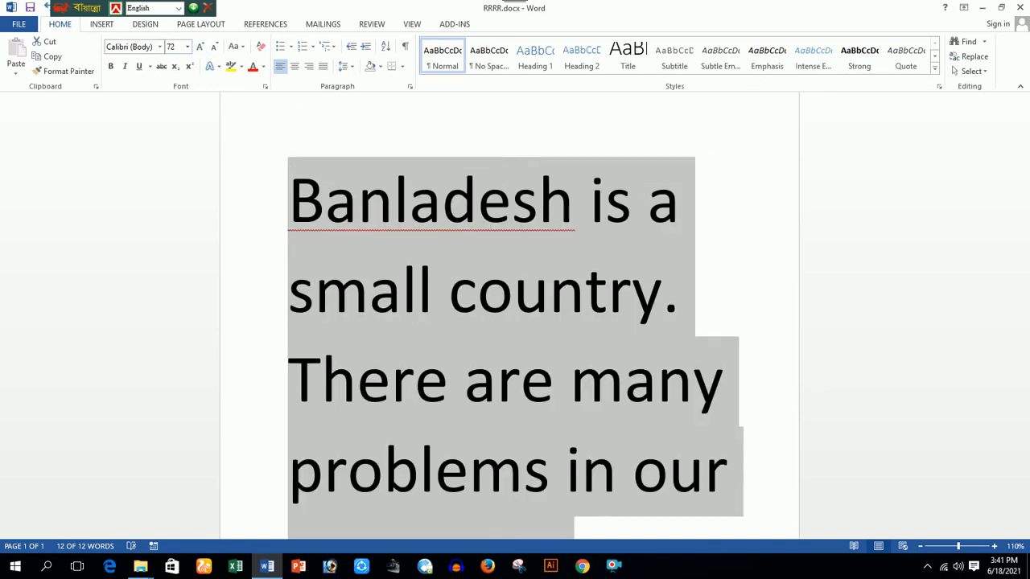
Decrease the paragraph's font size stepwise to 24
left_click(214, 46)
left_click(214, 46)
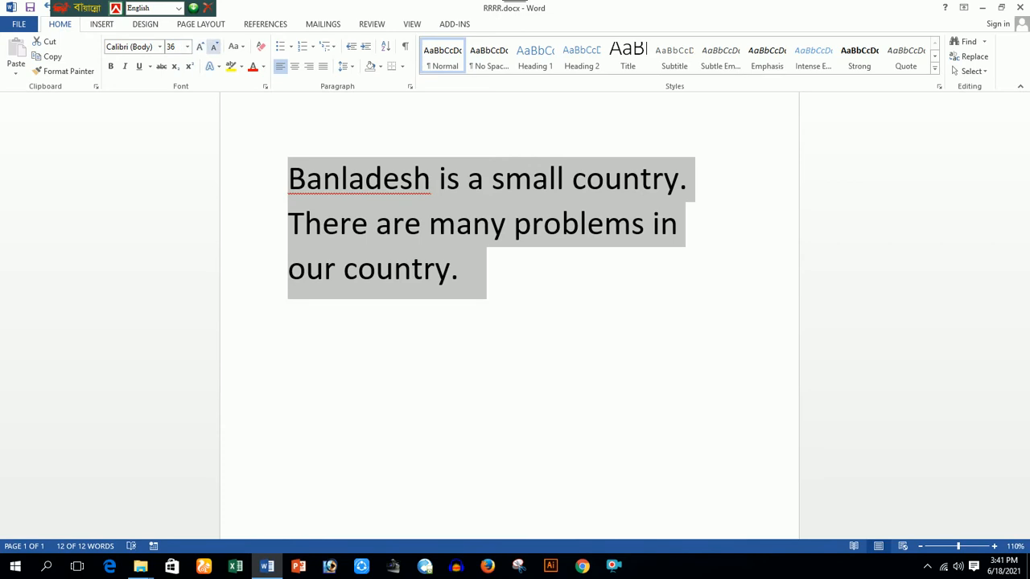
left_click(214, 46)
left_click(214, 46)
left_click(214, 46)
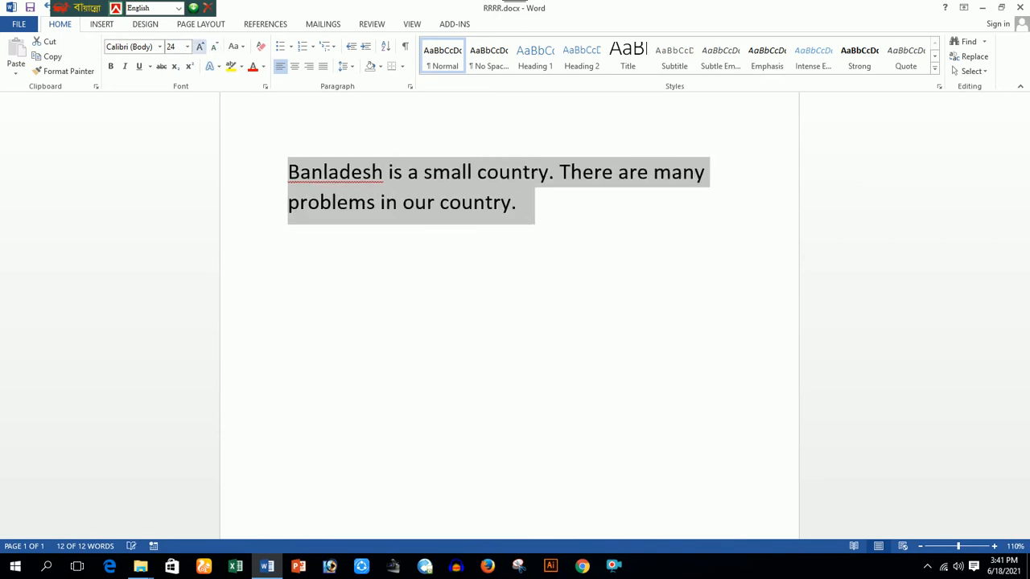
Choose 28 as the font size of the whole paragraph and deselect the text
left_click(187, 46)
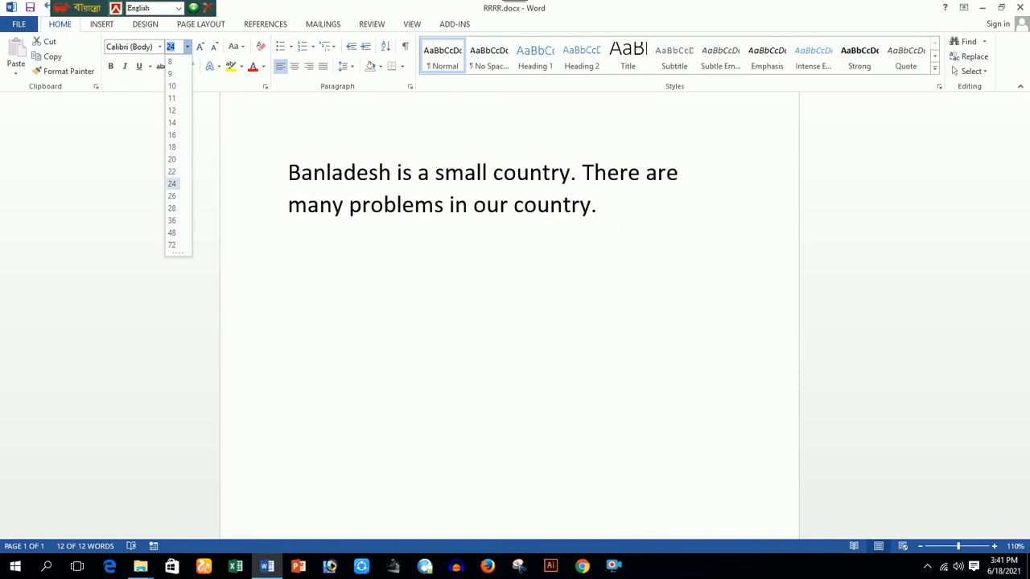
left_click(172, 208)
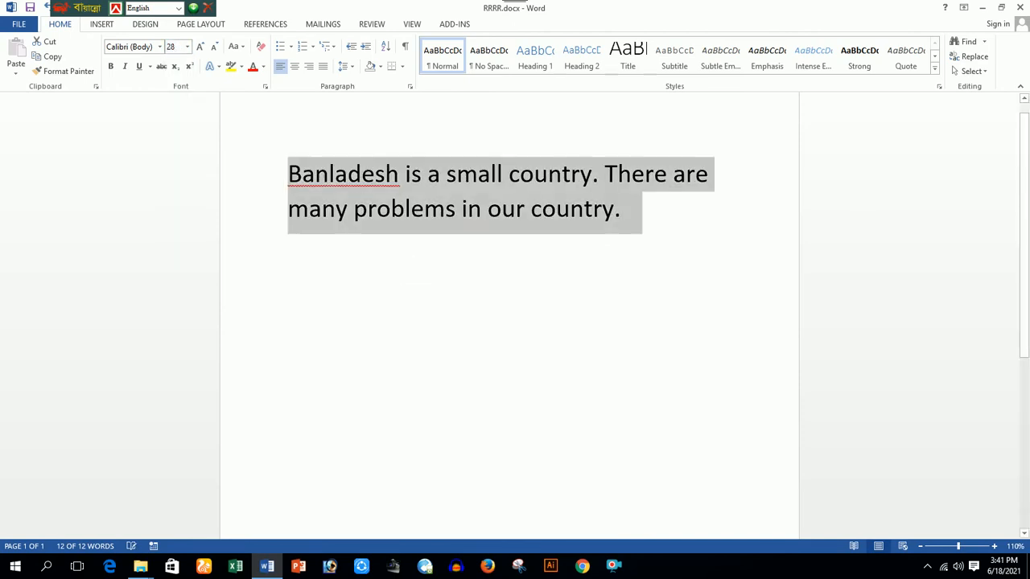
left_click(187, 45)
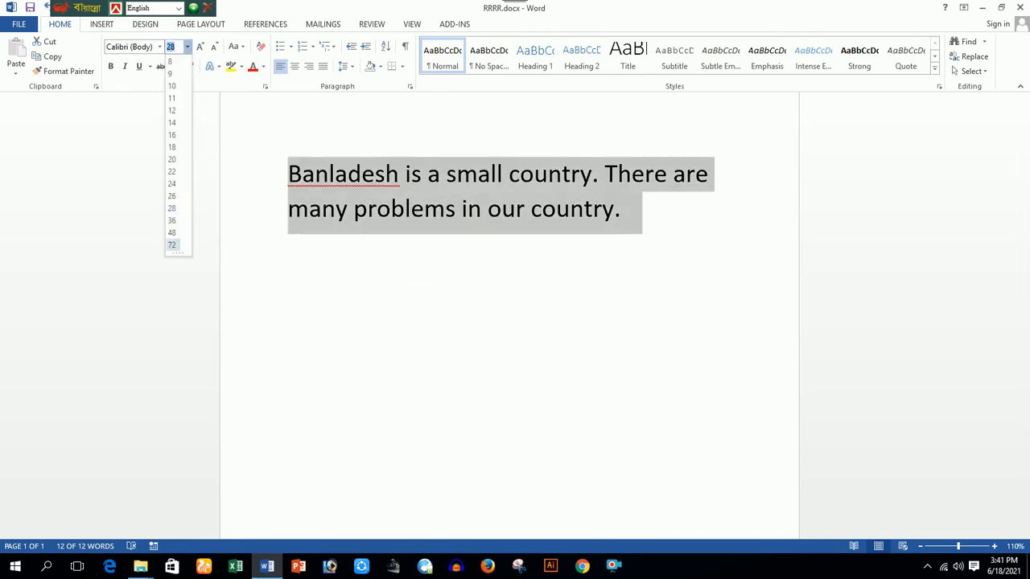
left_click(171, 208)
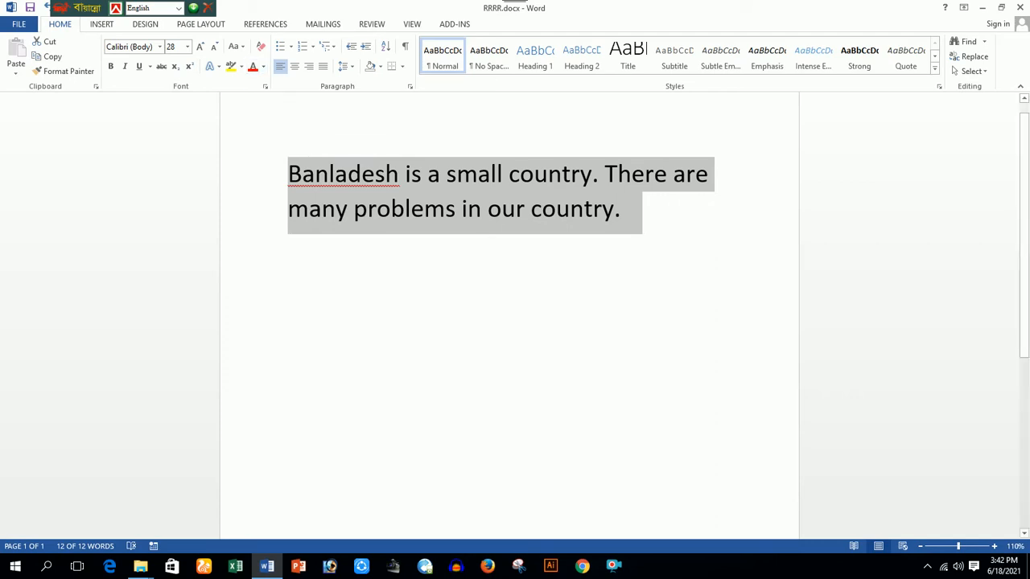
left_click(361, 207)
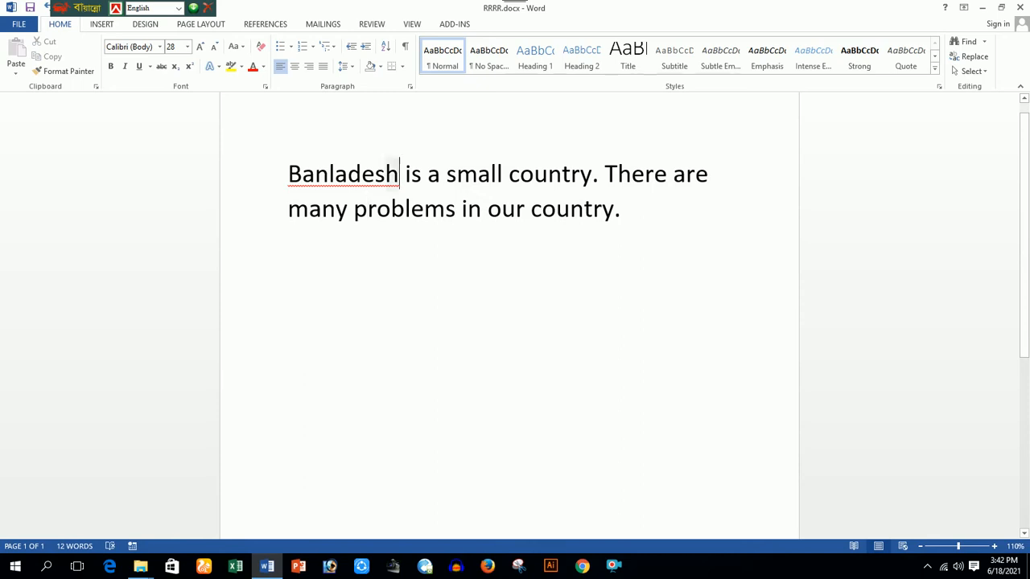
Change the font color of the word "Banladesh" to the standard red and deselect it
left_click_drag(400, 175, 288, 175)
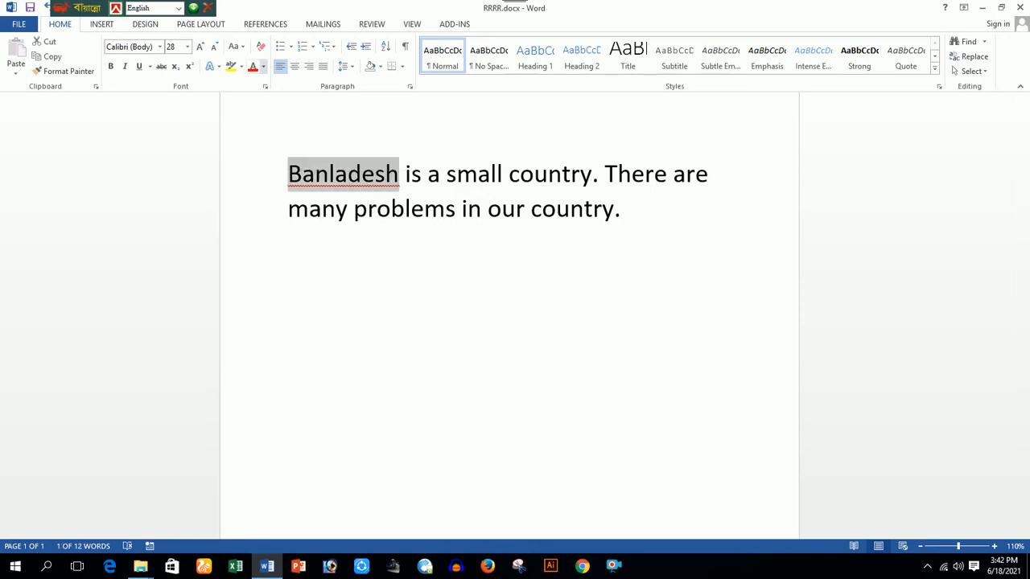
left_click(263, 67)
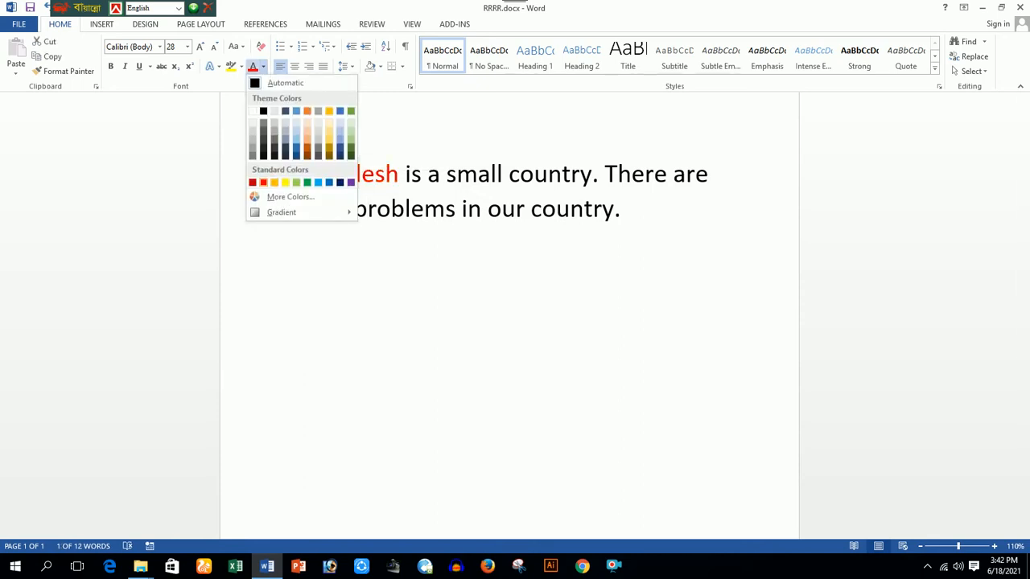
left_click(263, 182)
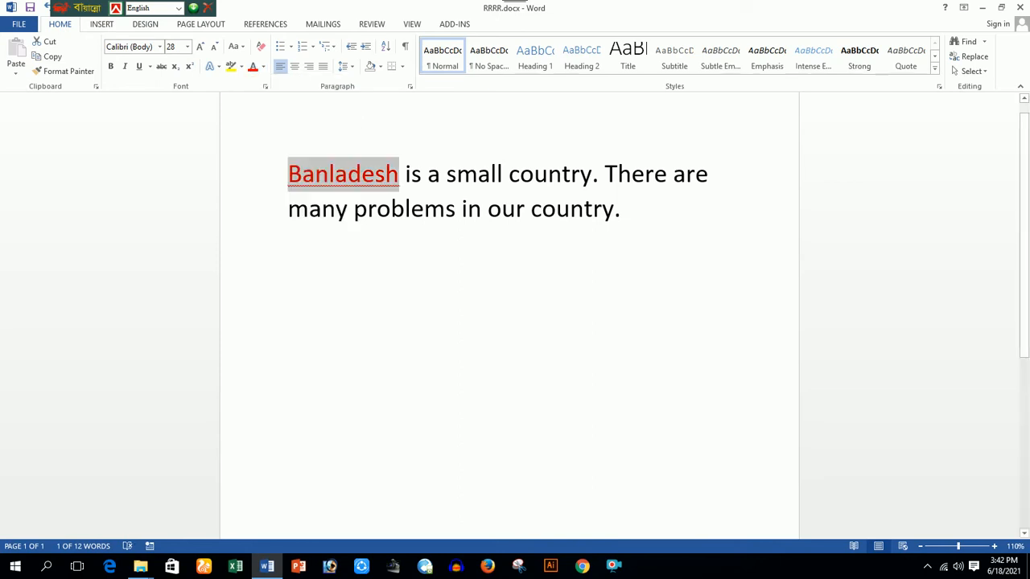
left_click(462, 209)
Change the font color of the word "small" to standard purple and of "country" in the first sentence to light blue
left_click_drag(288, 174, 502, 174)
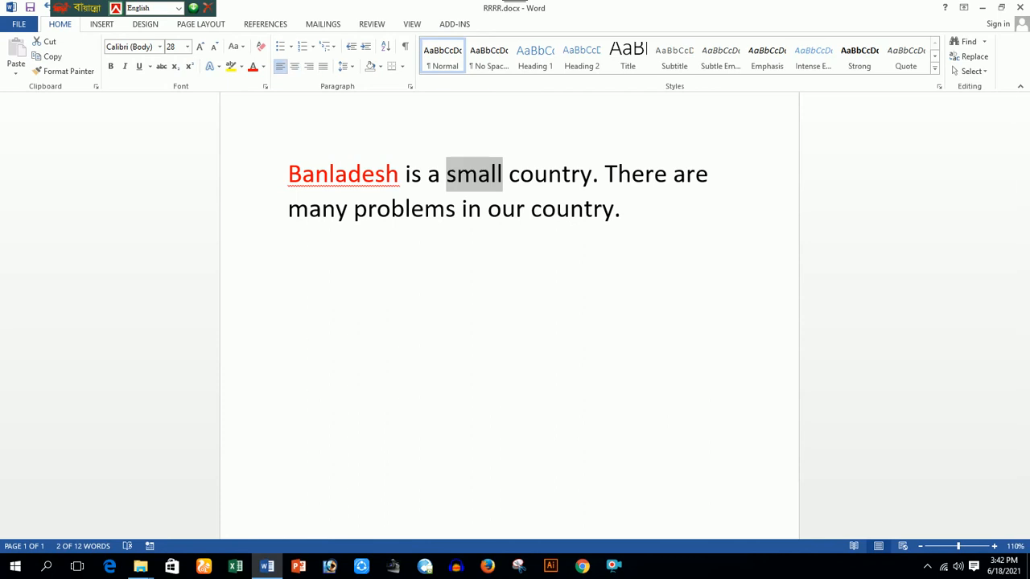
left_click(263, 67)
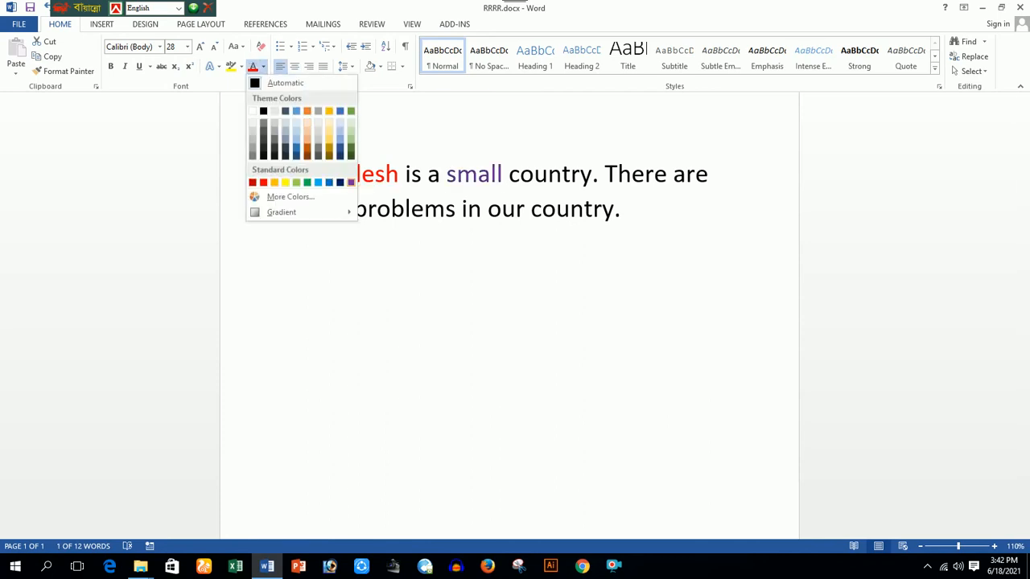
left_click(350, 183)
left_click_drag(509, 174, 592, 173)
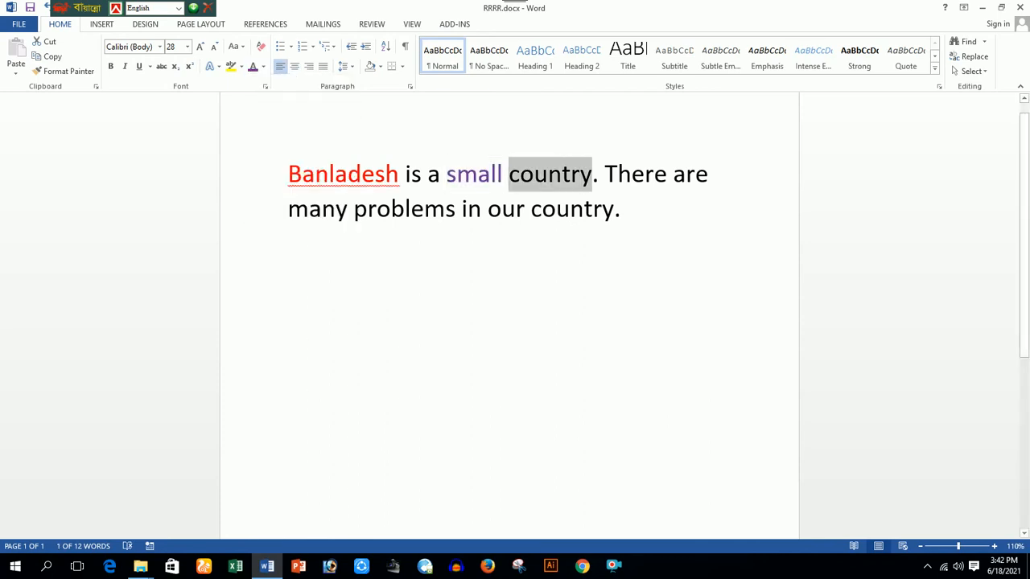
left_click(263, 67)
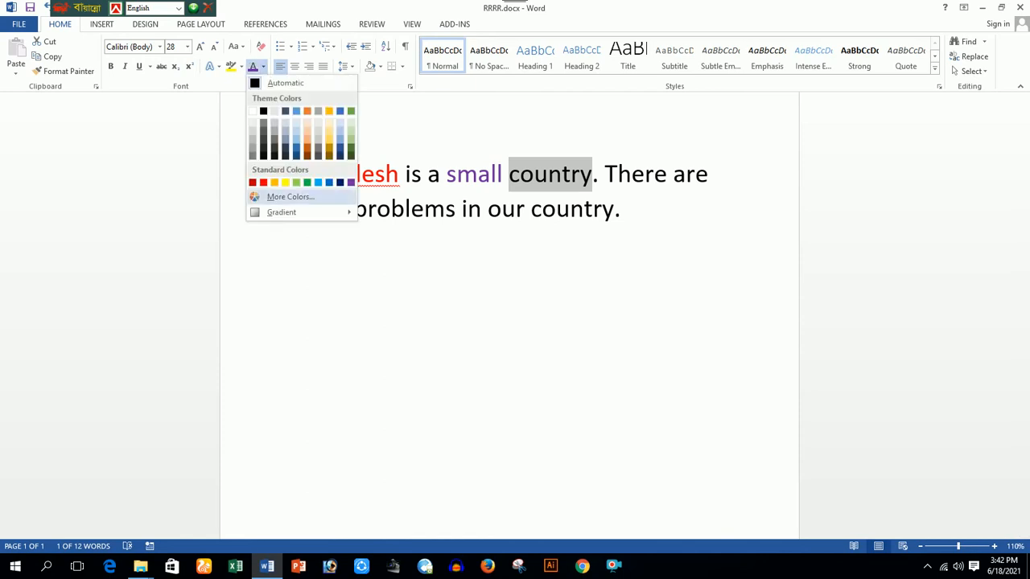
left_click(328, 183)
left_click(517, 209)
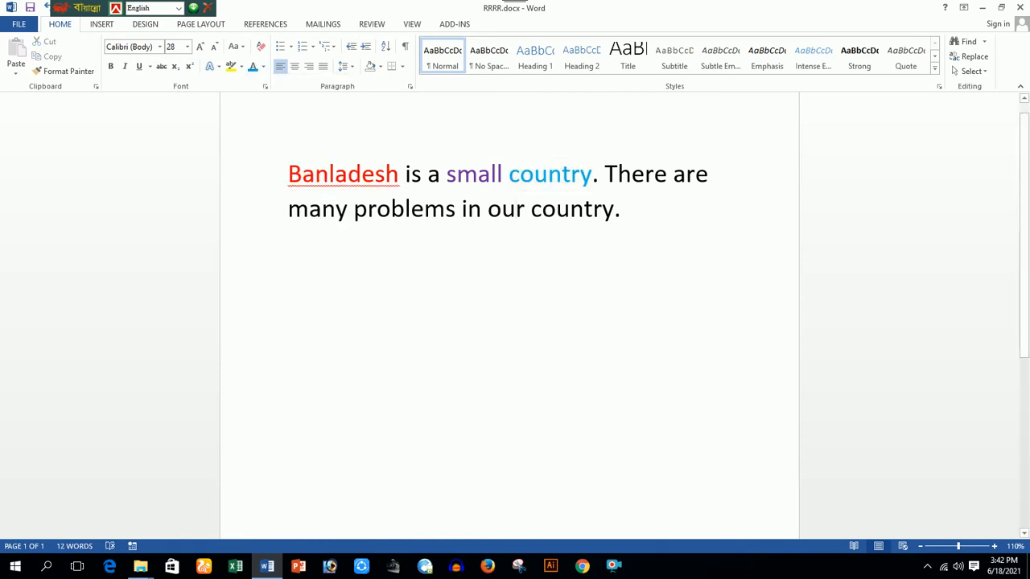
Change the font color of "There are" to a darker shade of the green theme color and deselect it
left_click_drag(603, 174, 714, 174)
left_click(263, 66)
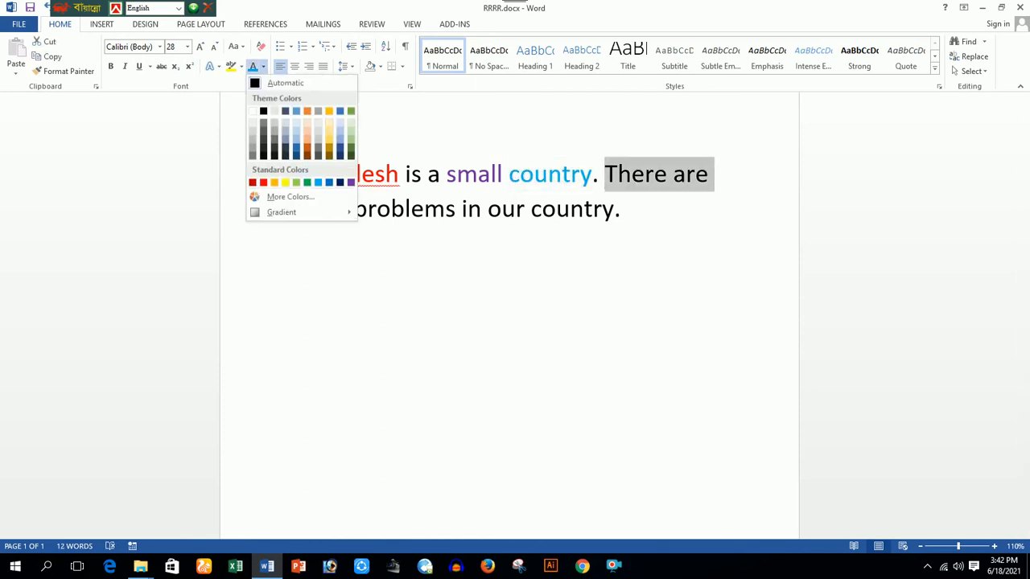
left_click(351, 148)
left_click(621, 209)
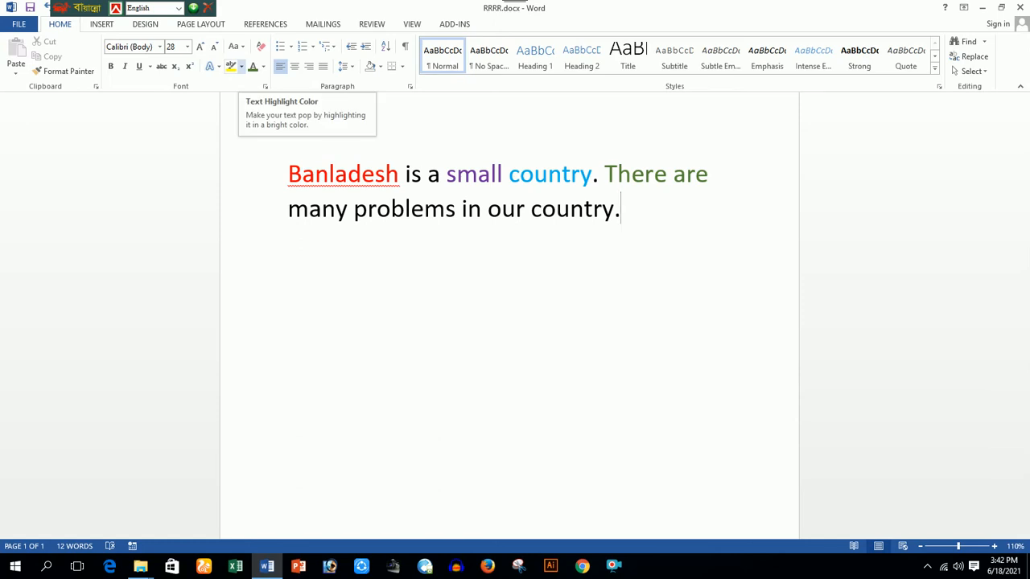
Highlight the word "problems" in yellow
left_click_drag(354, 210, 455, 211)
left_click(241, 66)
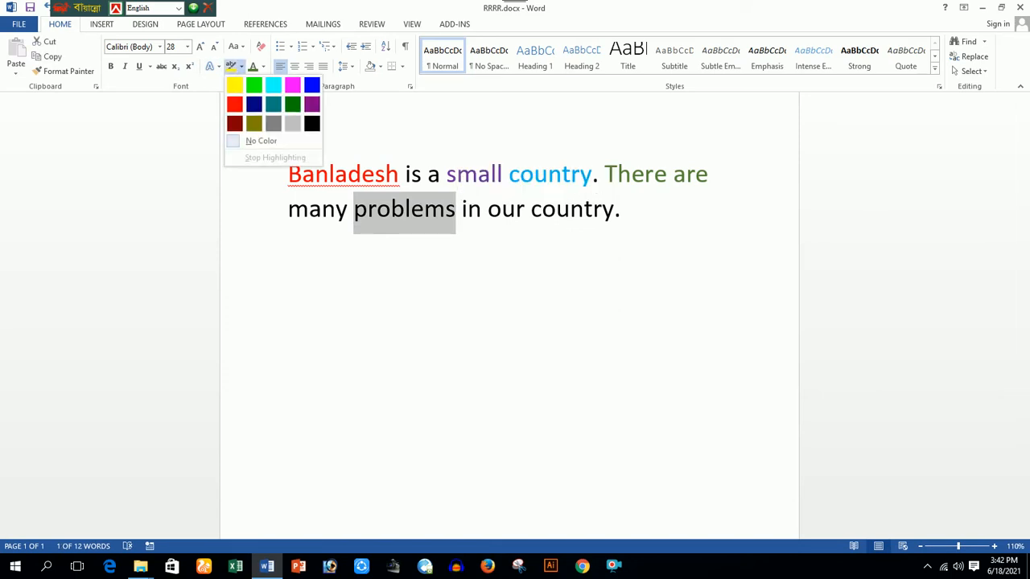
left_click(234, 84)
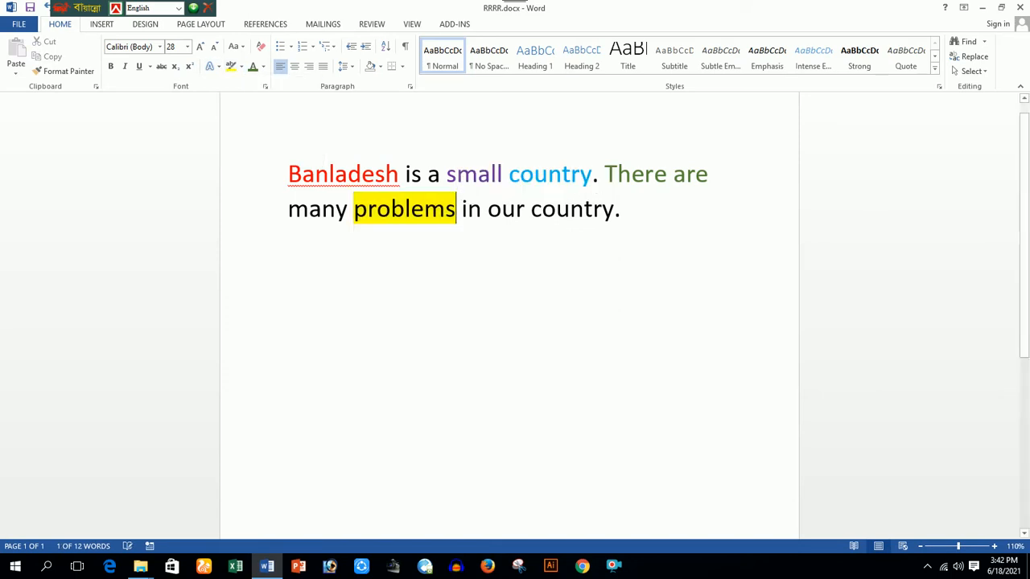
left_click(525, 210)
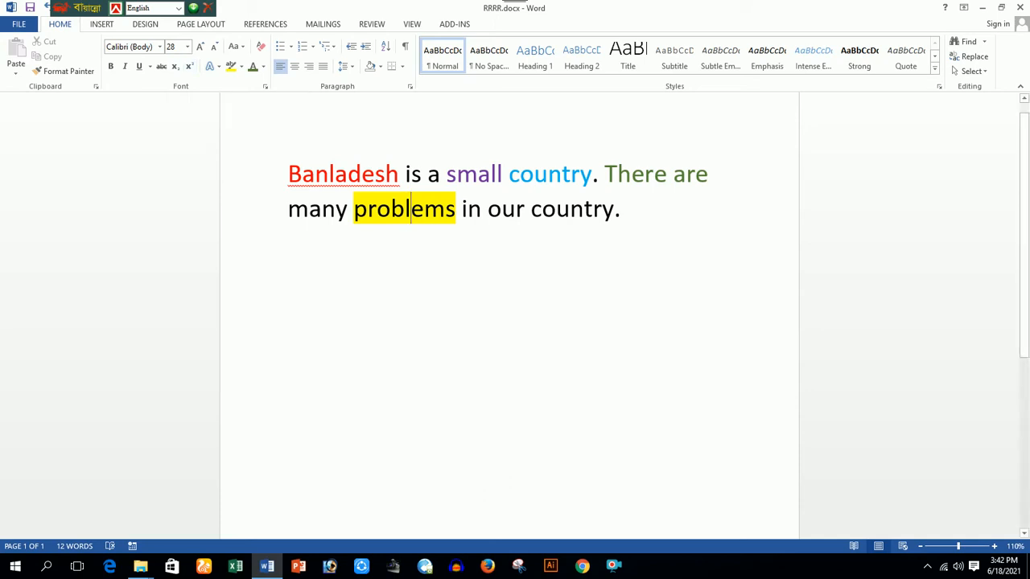
Below the paragraph, leave a blank line and write the formulas H2O, H2SO4 and C6H12O6 on one line, separated by spaces
key("Return")
key("Return")
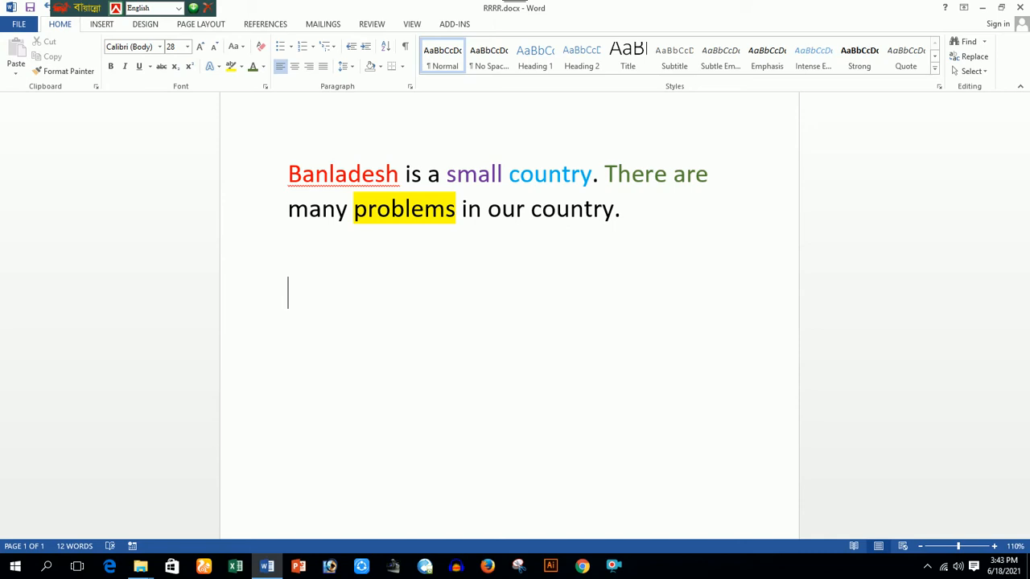
type("H2O   ")
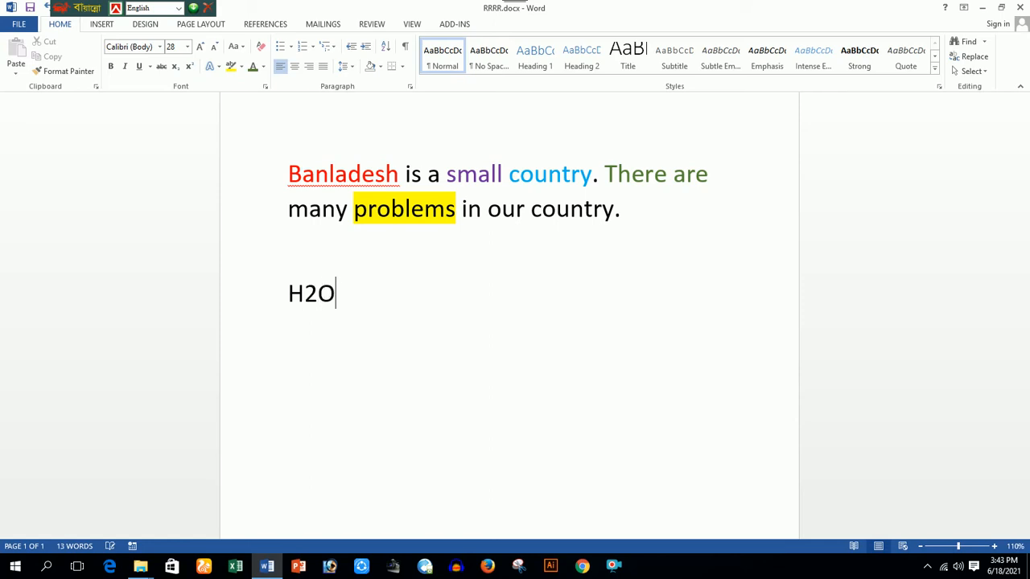
type("H2So")
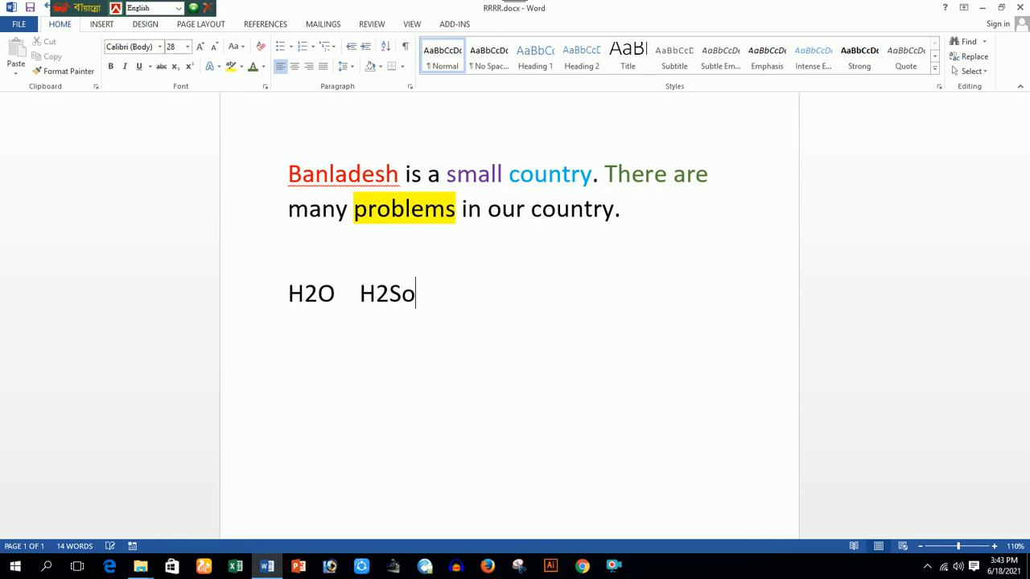
key("BackSpace")
type("O4")
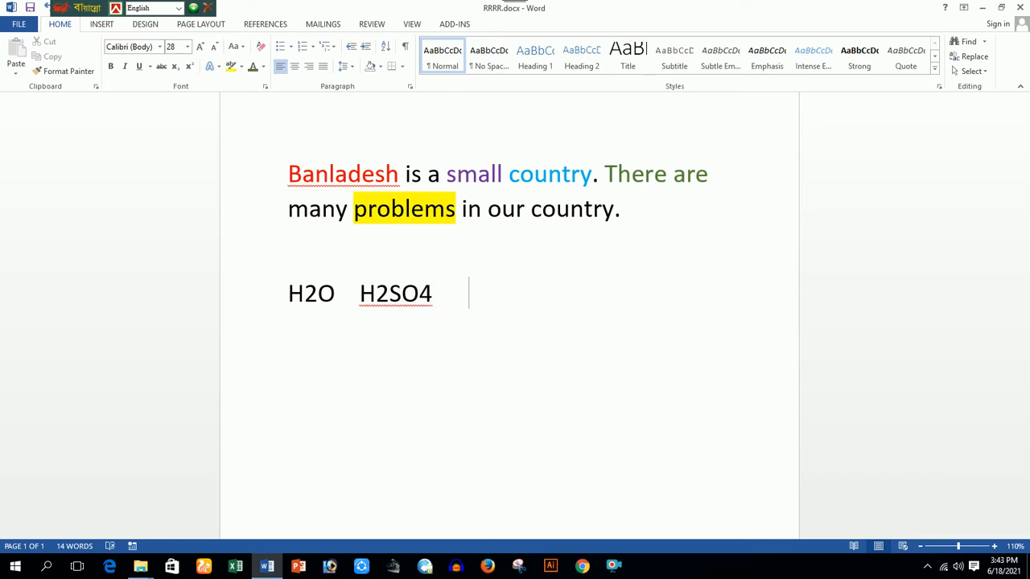
type("     C6H12O6")
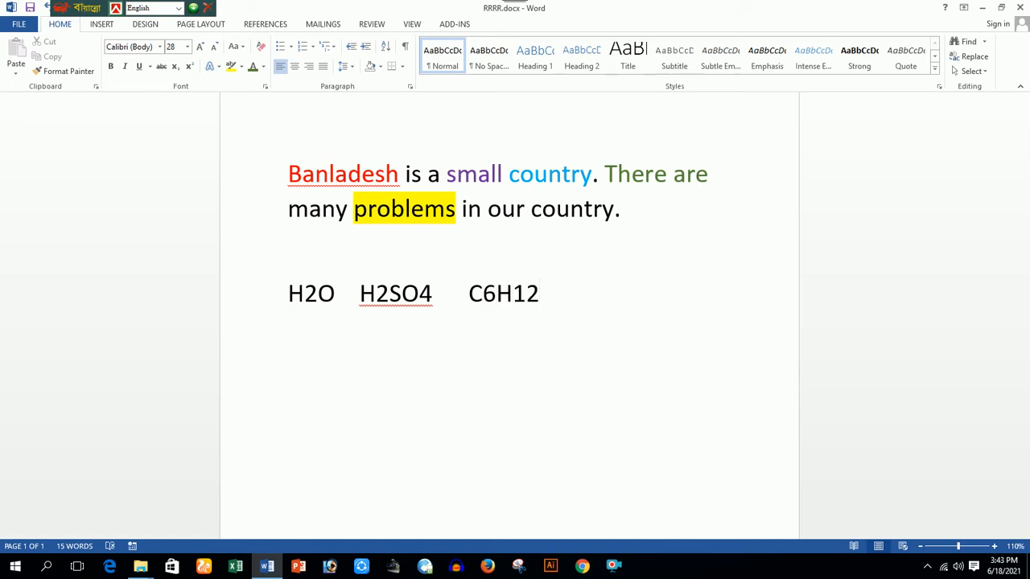
Leave blank lines below the chemical formulas and write the equation "(a+b)2= a2+2ab+b2"
key("Return")
key("Return")
key("Return")
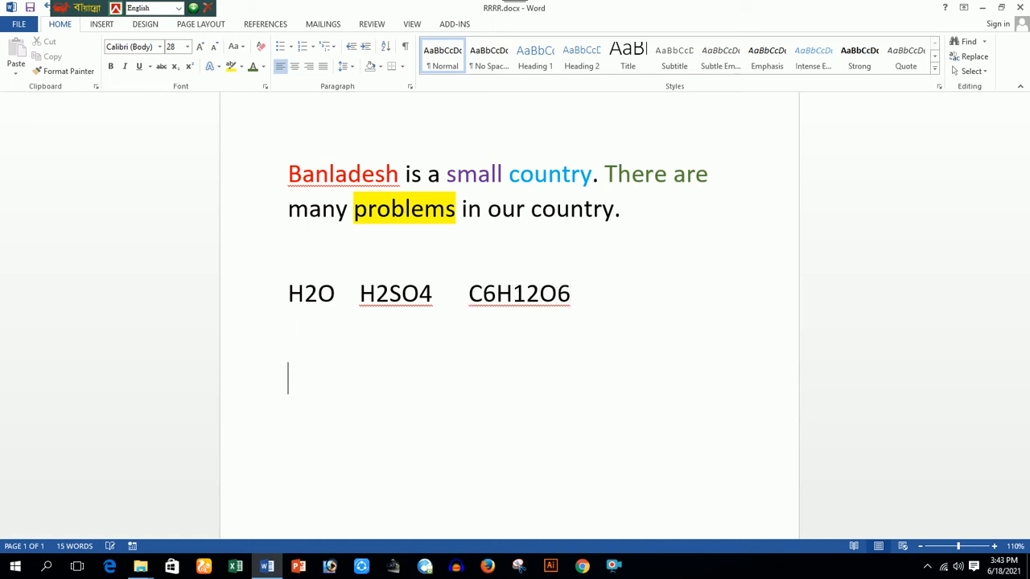
type("(")
key("BackSpace")
type("(a+b)")
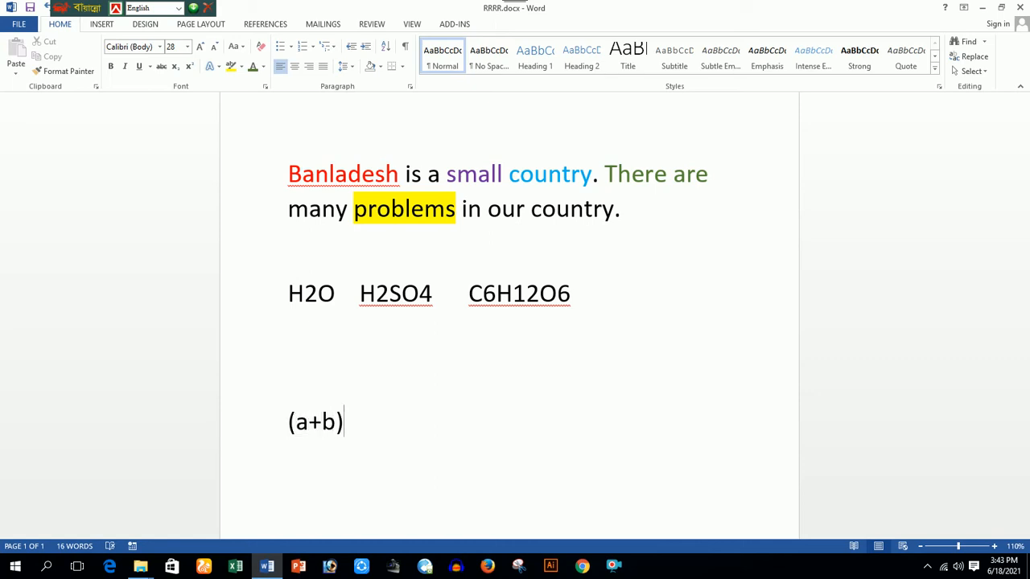
type("2= a2+")
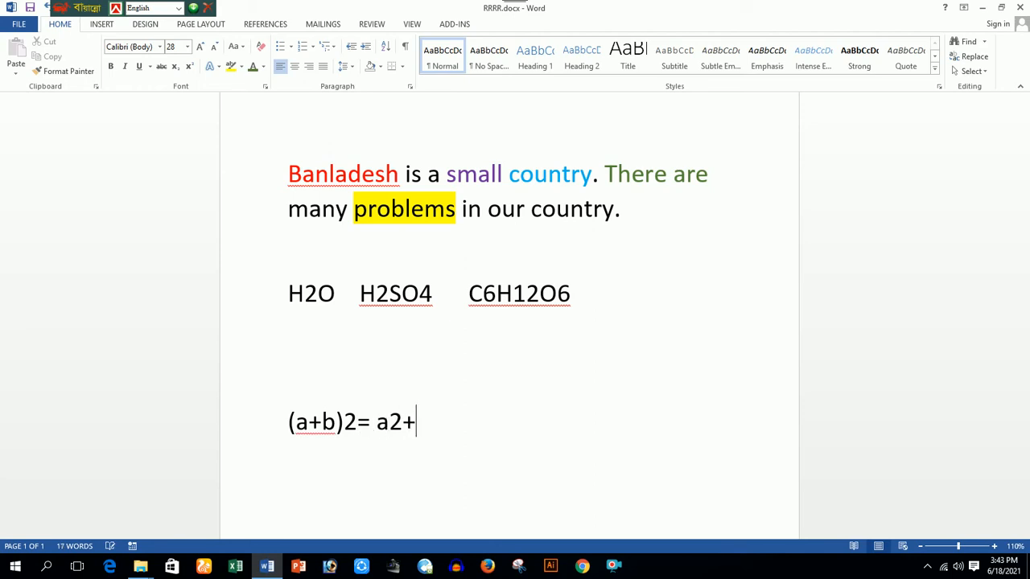
type("2ab+b")
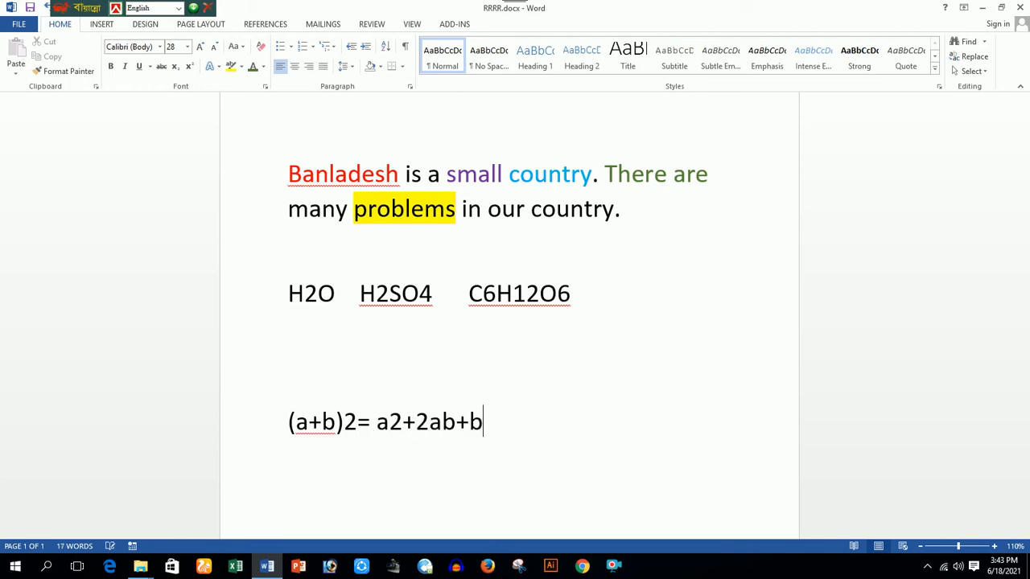
type("2")
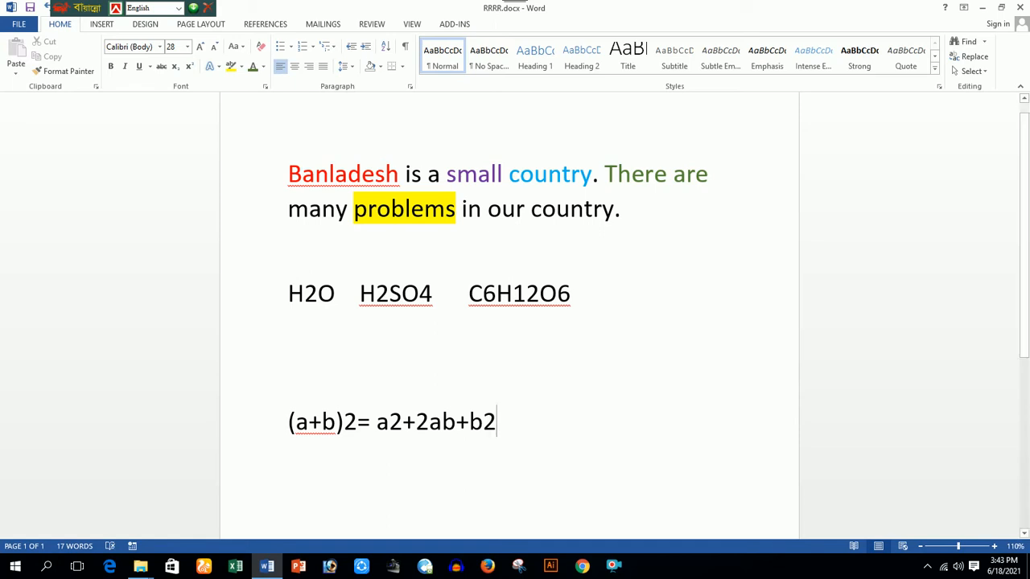
left_click(305, 293)
left_click_drag(305, 294, 317, 294)
left_click(305, 295)
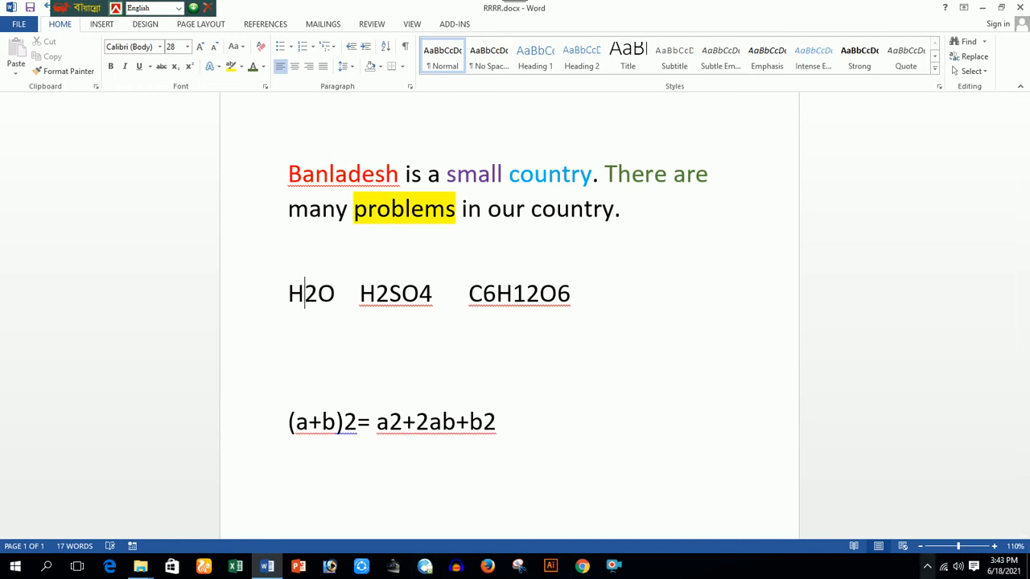
left_click(927, 567)
right_click(901, 540)
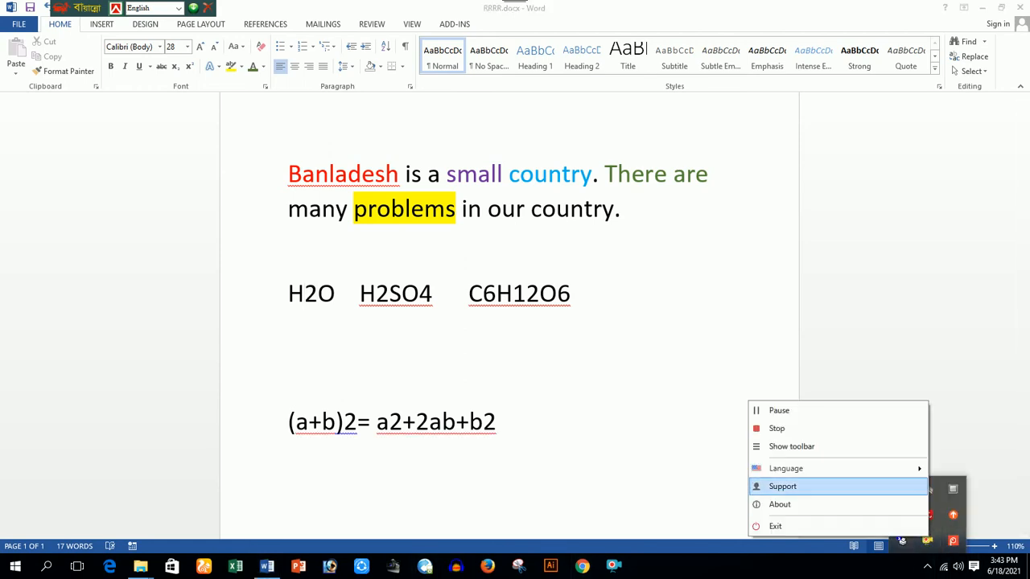
left_click(778, 411)
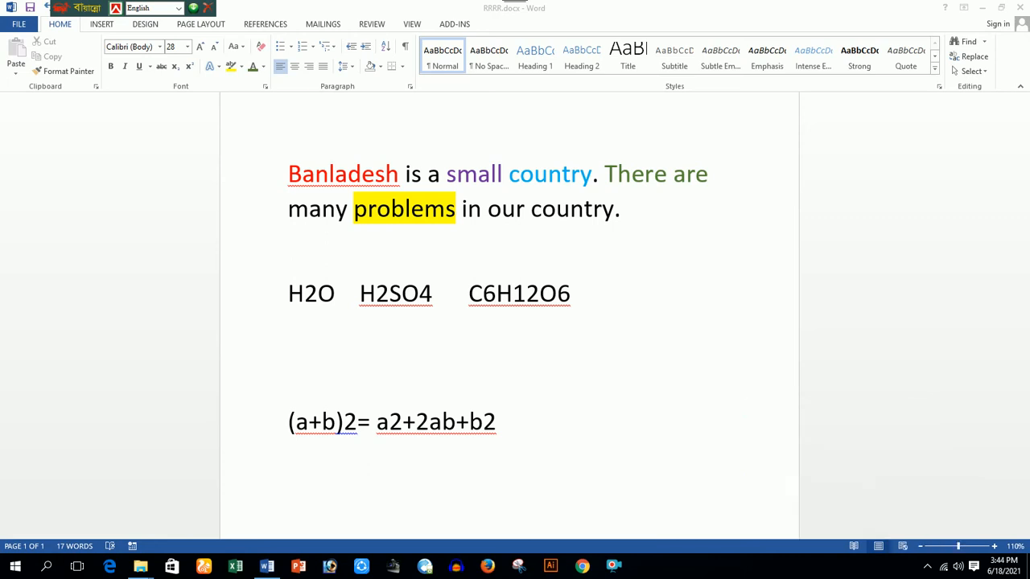
Format all the digits in H2O, H2SO4 and C6H12O6 as subscript and deselect them
left_click(305, 294)
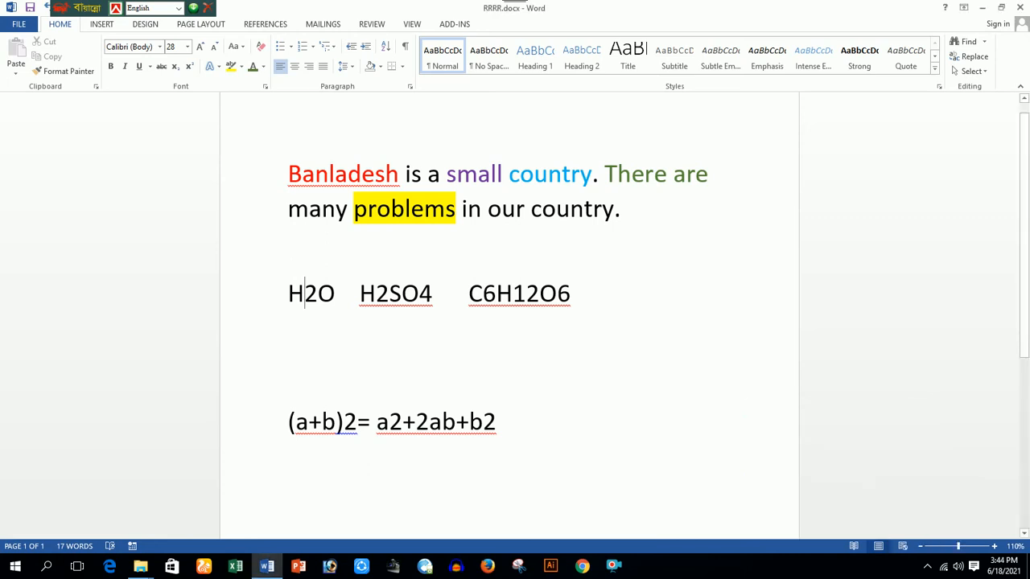
left_click_drag(305, 294, 319, 294)
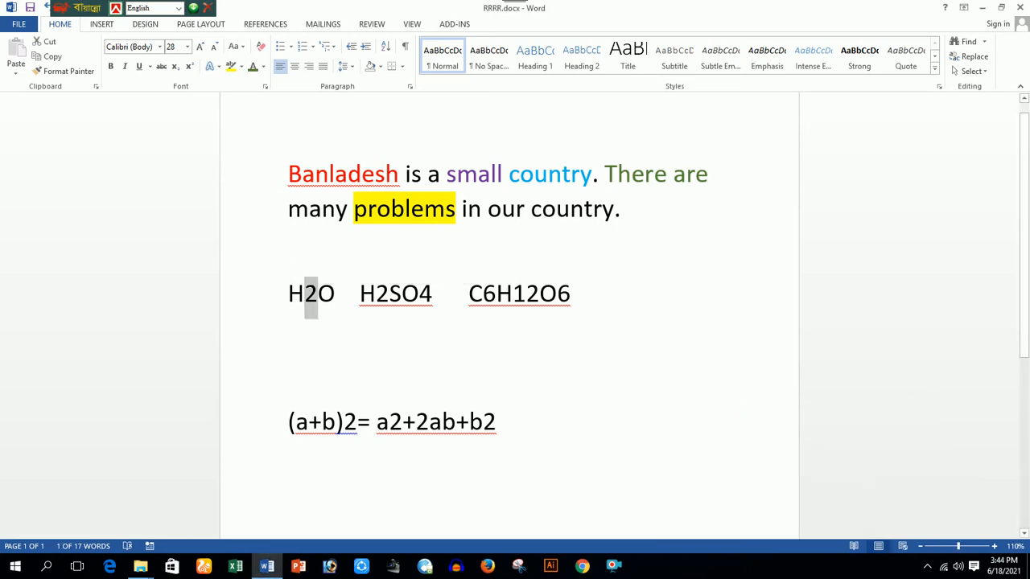
left_click_drag(376, 293, 419, 294)
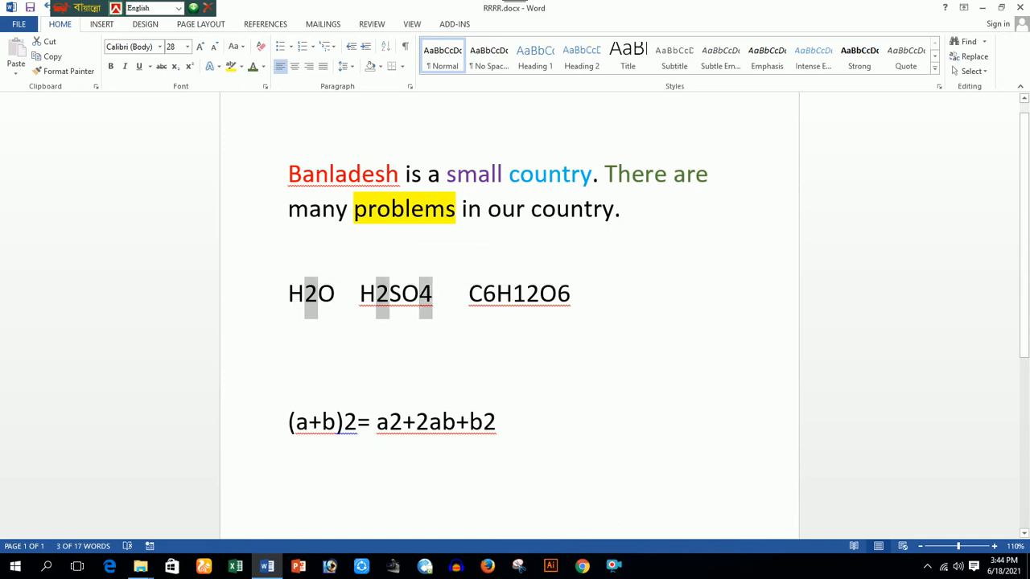
left_click_drag(483, 294, 571, 293)
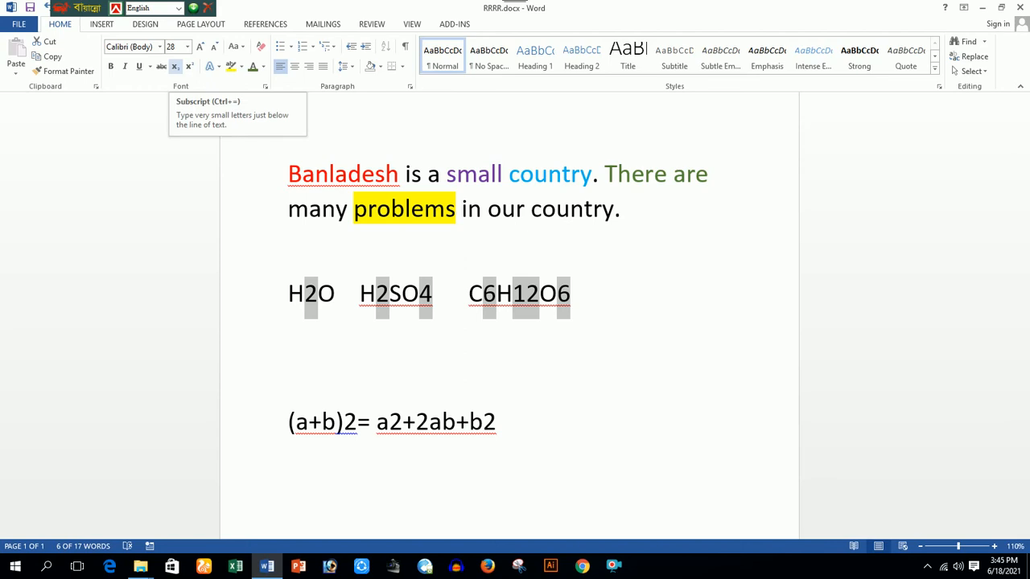
left_click(175, 66)
left_click(288, 335)
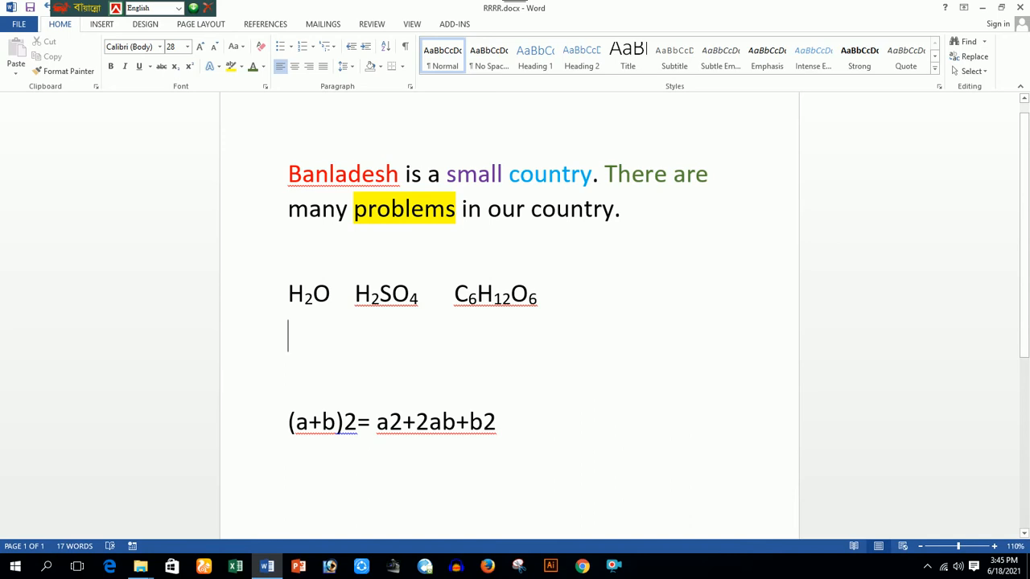
Format the exponent 2s after (a+b), a and b in the equation as superscript and deselect them
left_click_drag(344, 421, 401, 422)
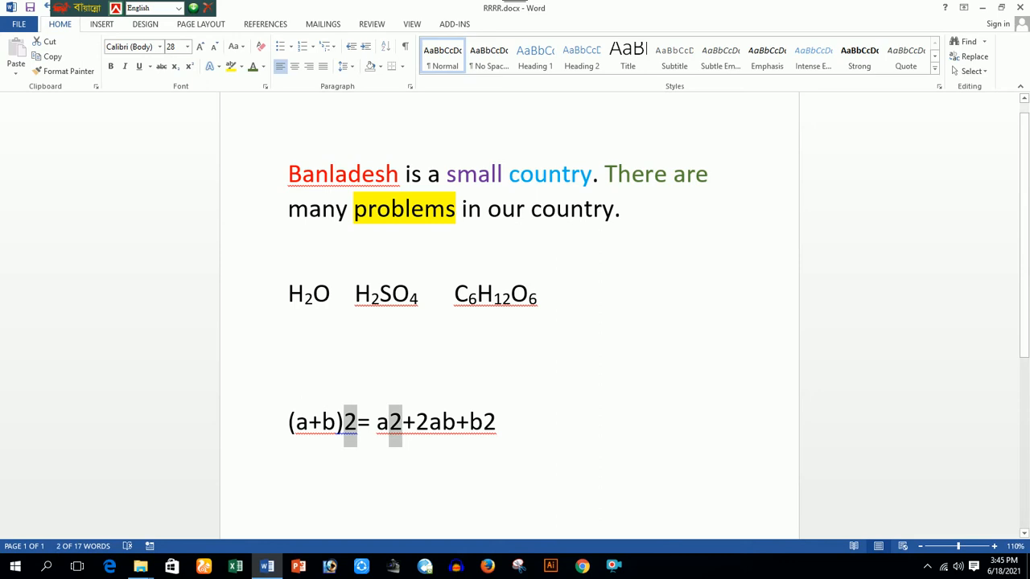
left_click_drag(483, 422, 496, 421)
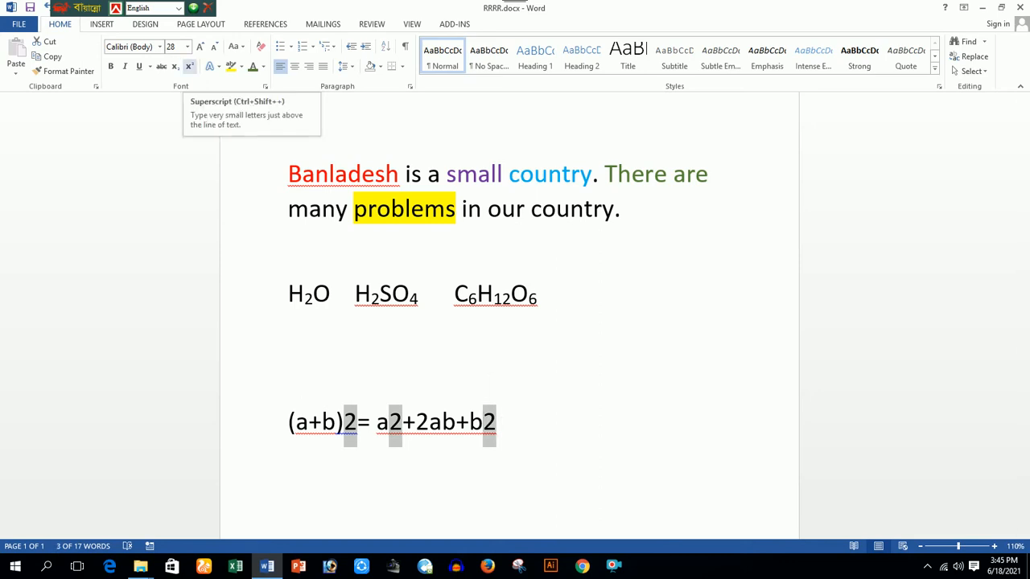
left_click(189, 67)
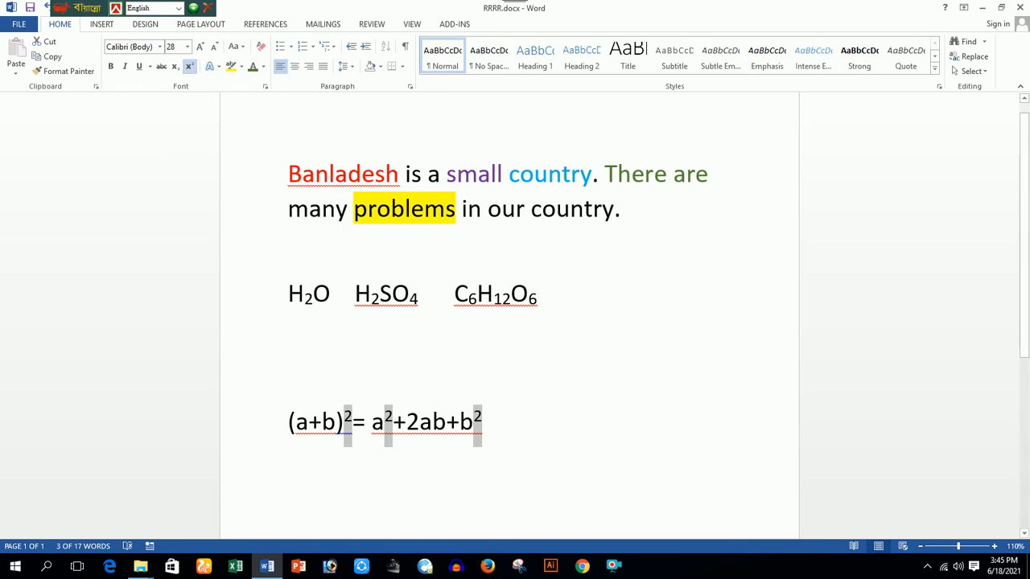
left_click(366, 422)
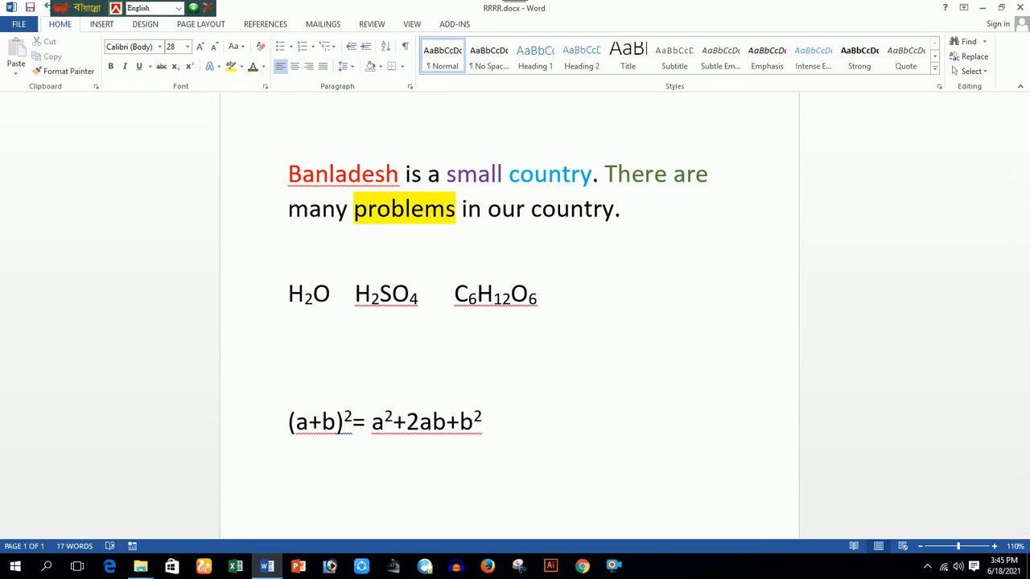
left_click(290, 251)
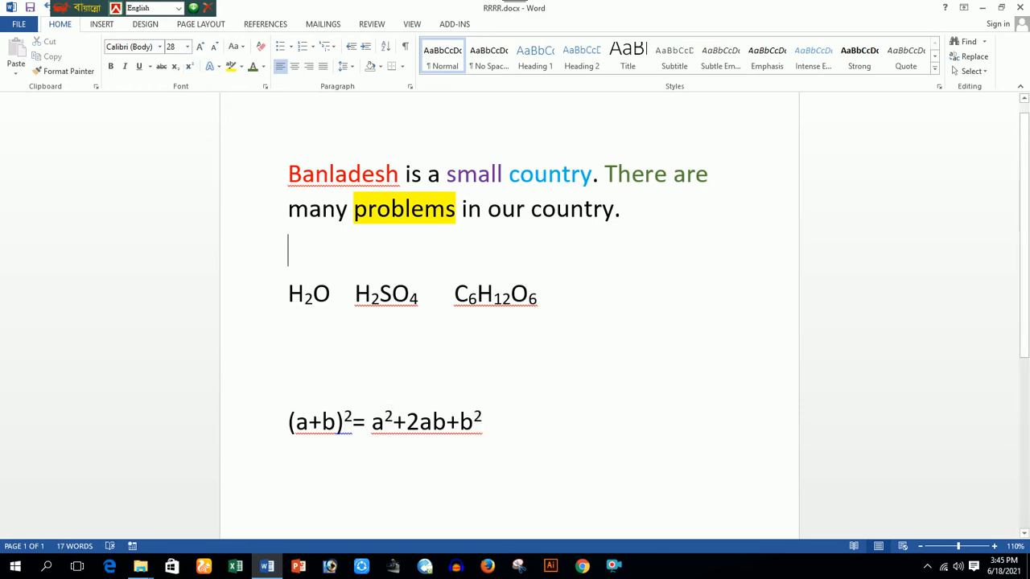
Set the paragraph's first line to the Academy Engraved LET font and its second line to Bell MT, then deselect
left_click_drag(289, 174, 713, 175)
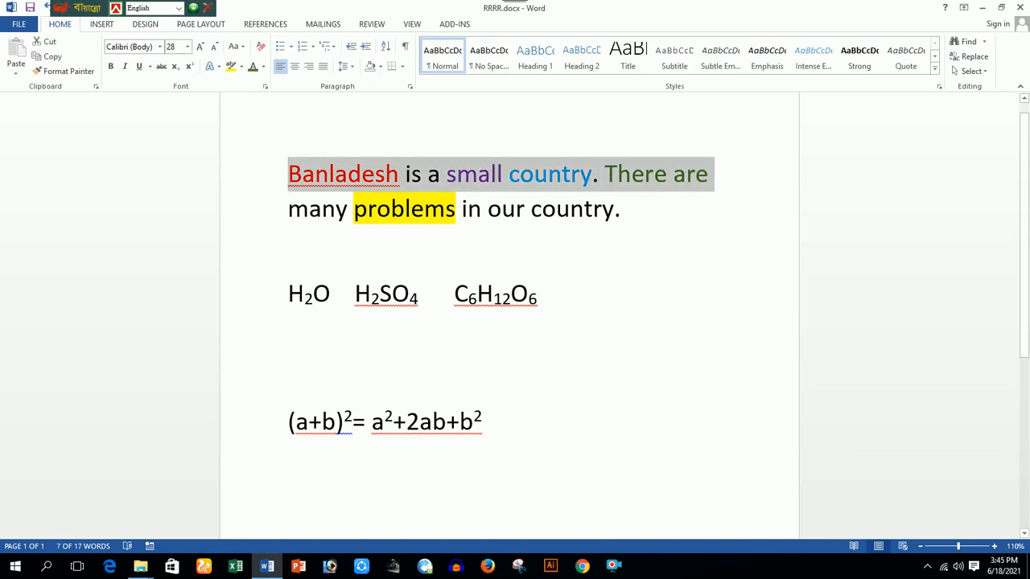
left_click(160, 46)
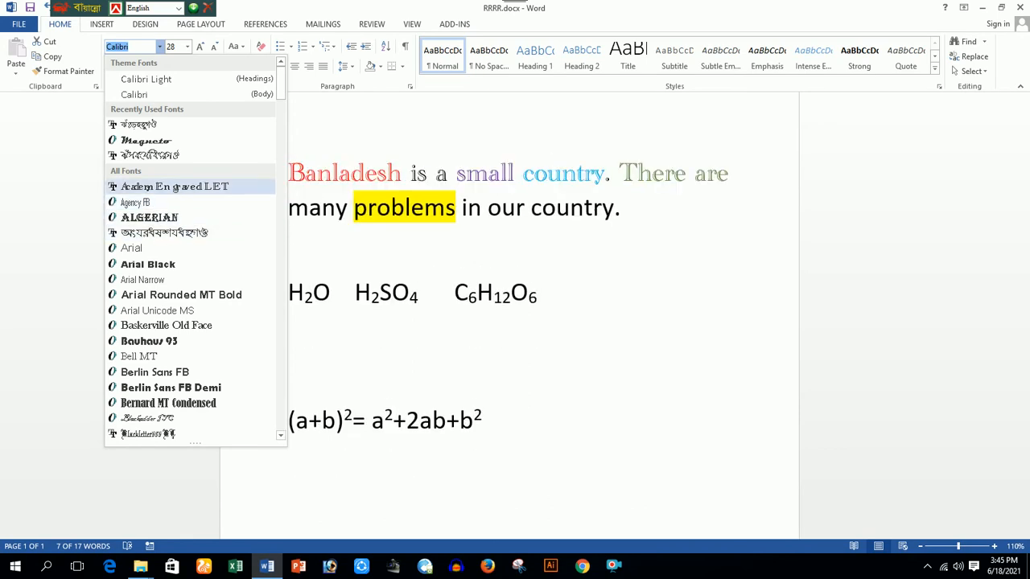
left_click(175, 187)
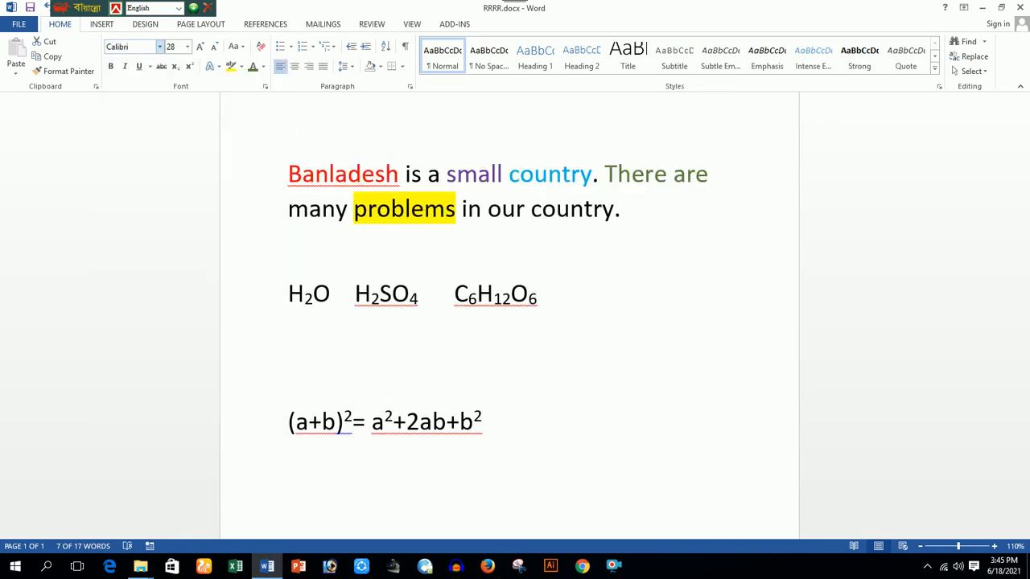
left_click(267, 220)
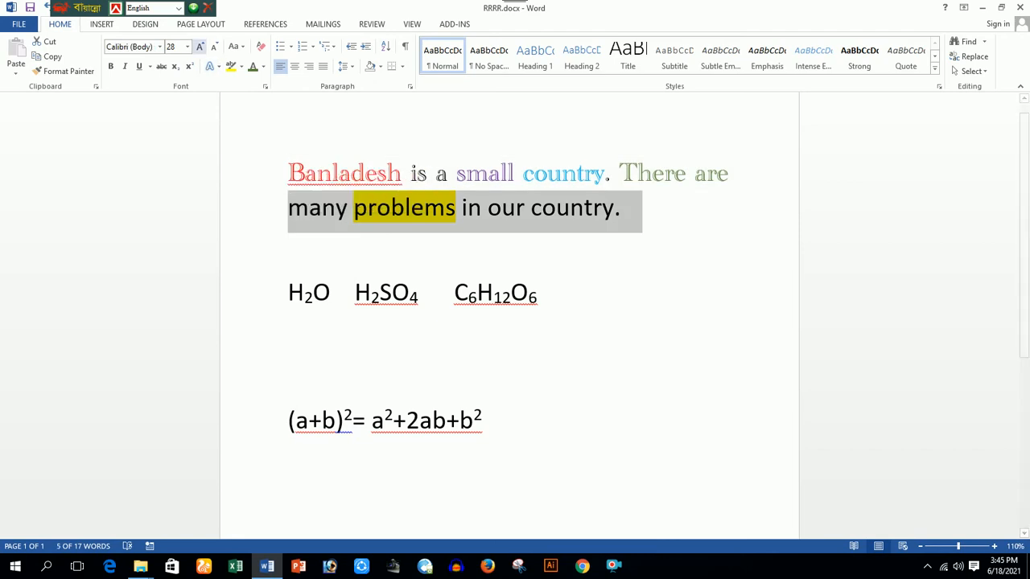
left_click(159, 46)
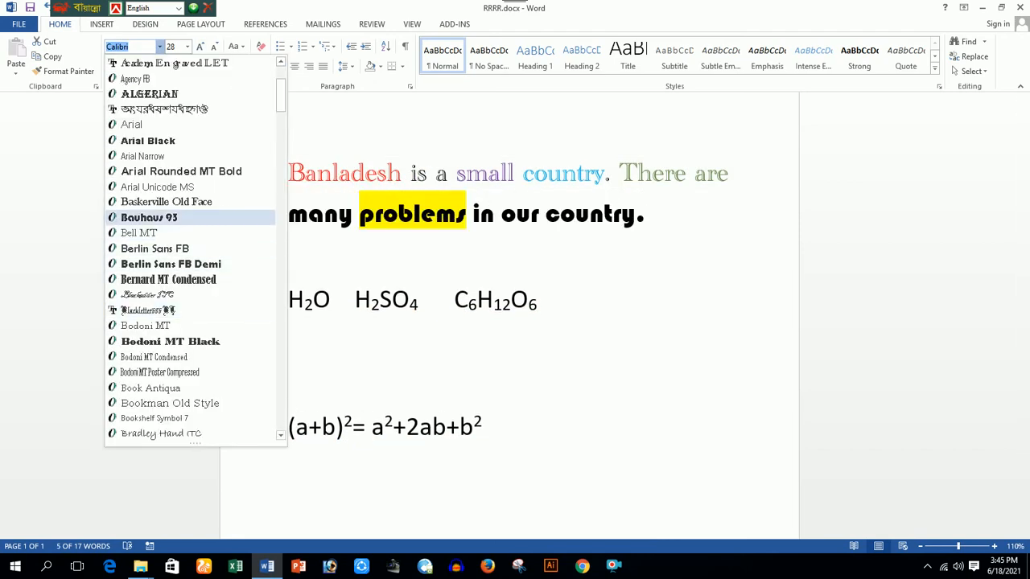
left_click(139, 233)
left_click(290, 246)
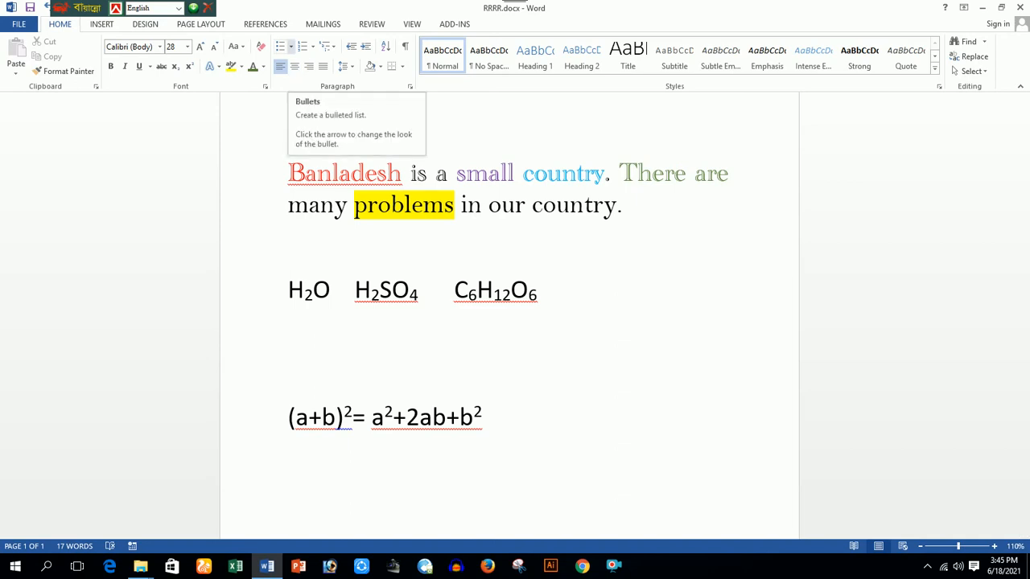
Delete the blank lines between the chemical formulas and the equation, and add blank lines below the equation
left_click(484, 414)
left_click(289, 374)
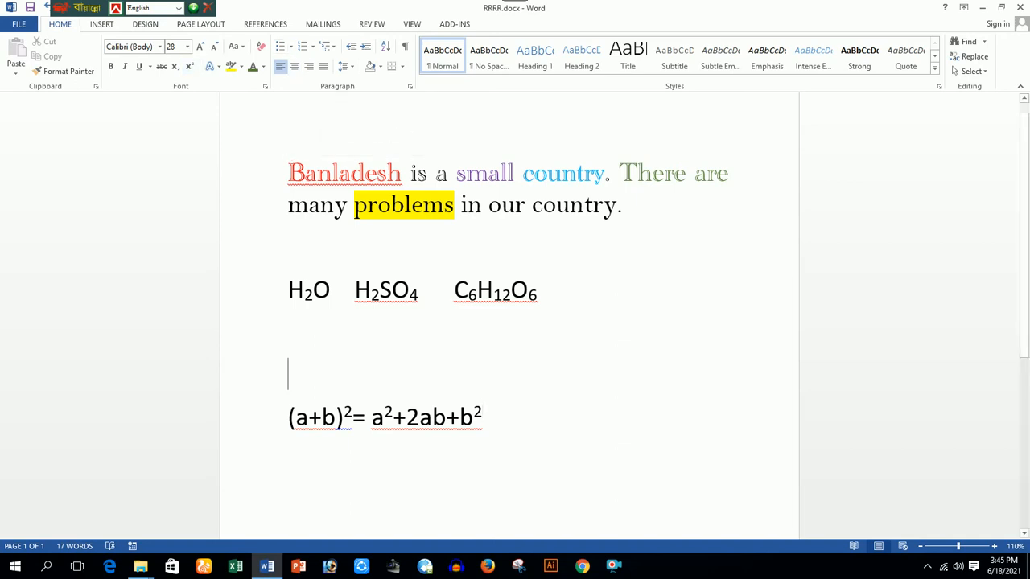
key("BackSpace")
key("BackSpace")
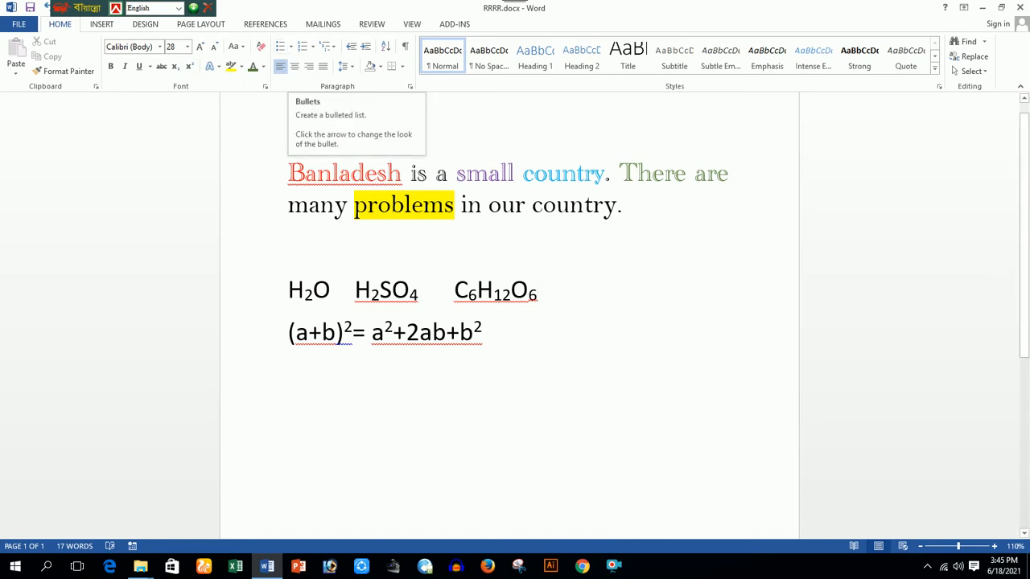
left_click(484, 329)
key("Return")
key("Return")
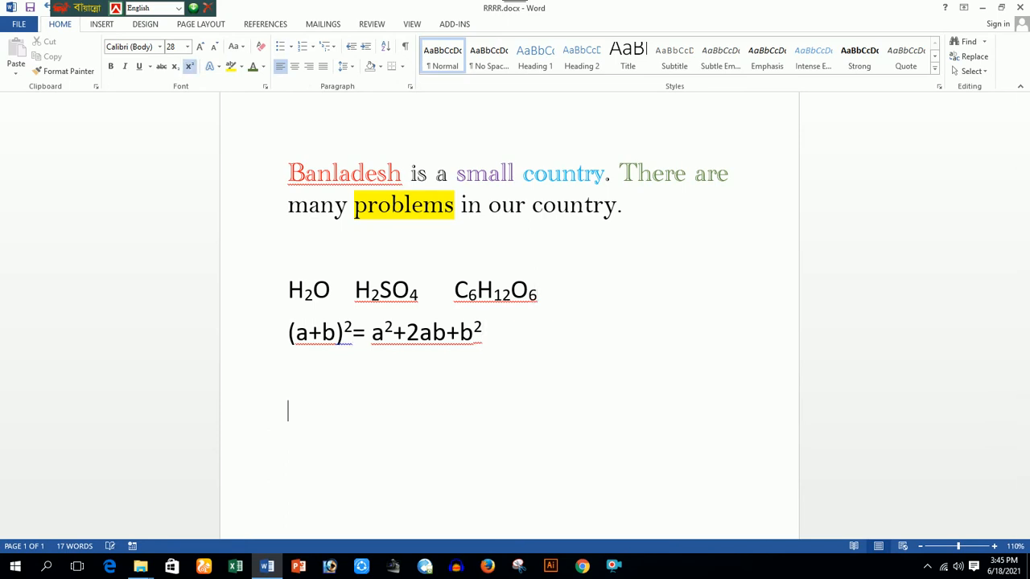
left_click(291, 46)
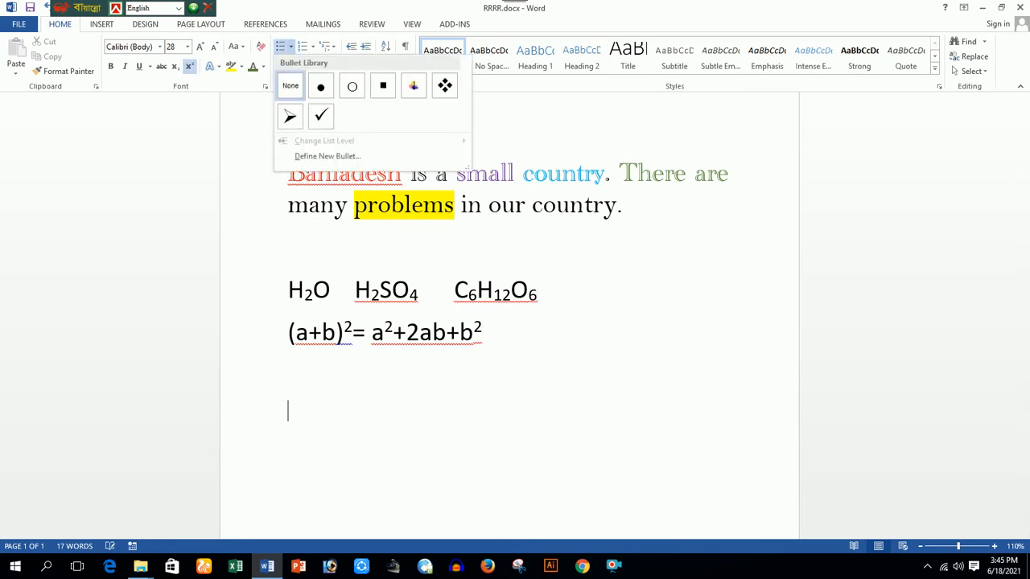
key("Escape")
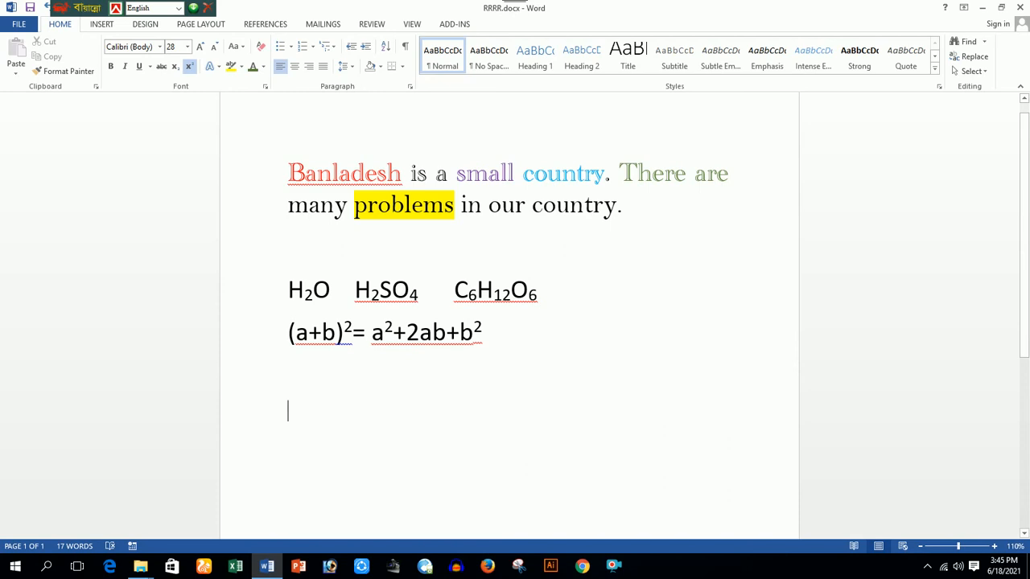
Write the heading Tense, turn superscript off, and write Present, Past and Future on separate lines below it
type("Tense")
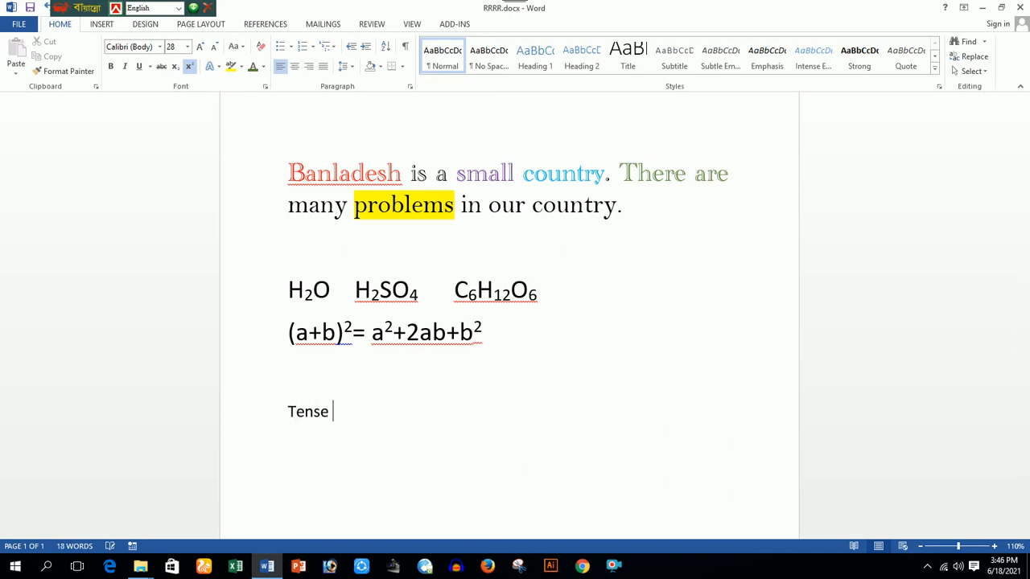
key("BackSpace")
key("ctrl+shift+equal")
key("Return")
type("Present")
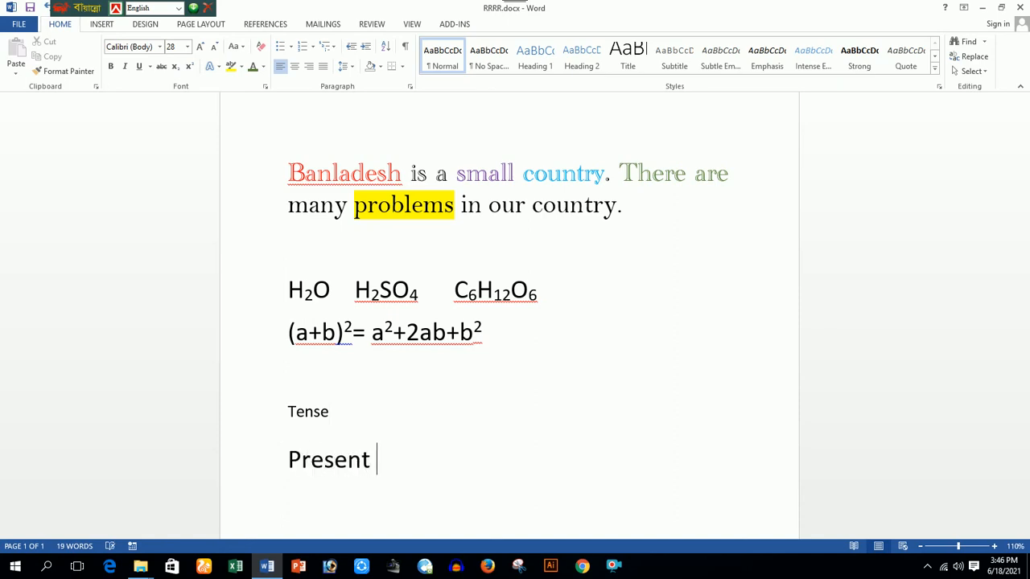
key("Return")
type("Past")
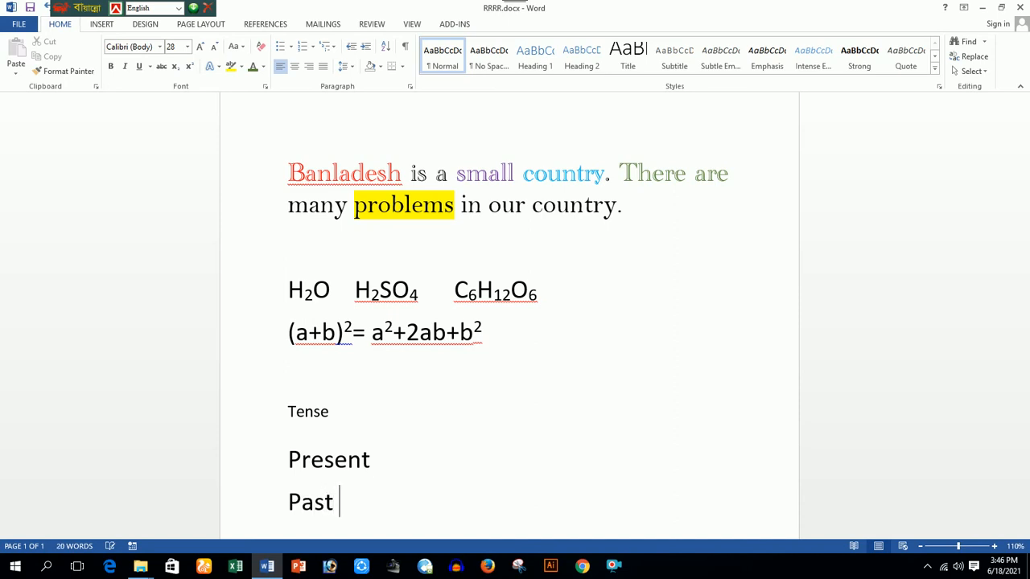
key("Return")
type("Future")
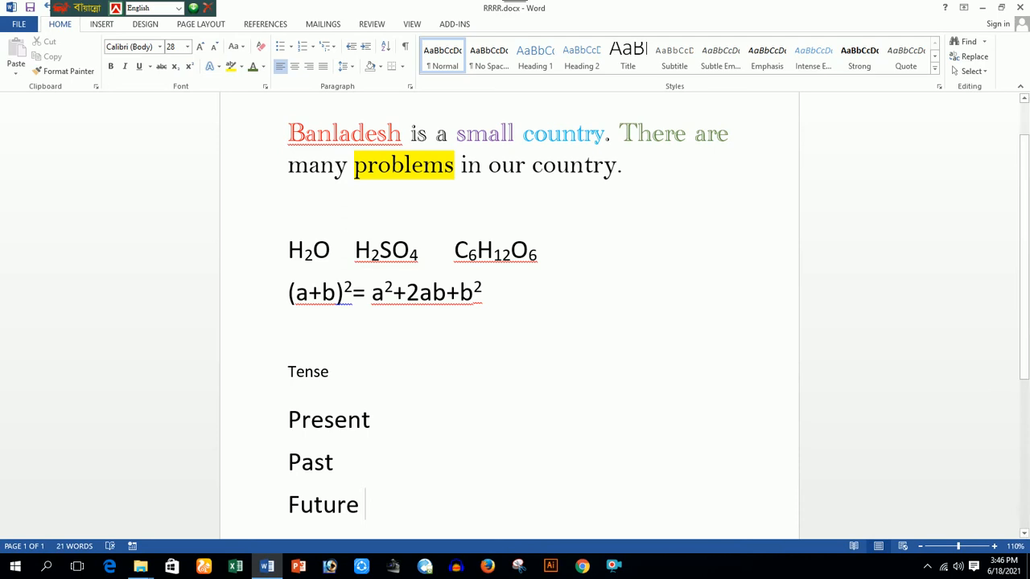
Format the lines Present, Past and Future as a bulleted list with the four-diamond bullet and deselect them
left_click_drag(289, 421, 365, 507)
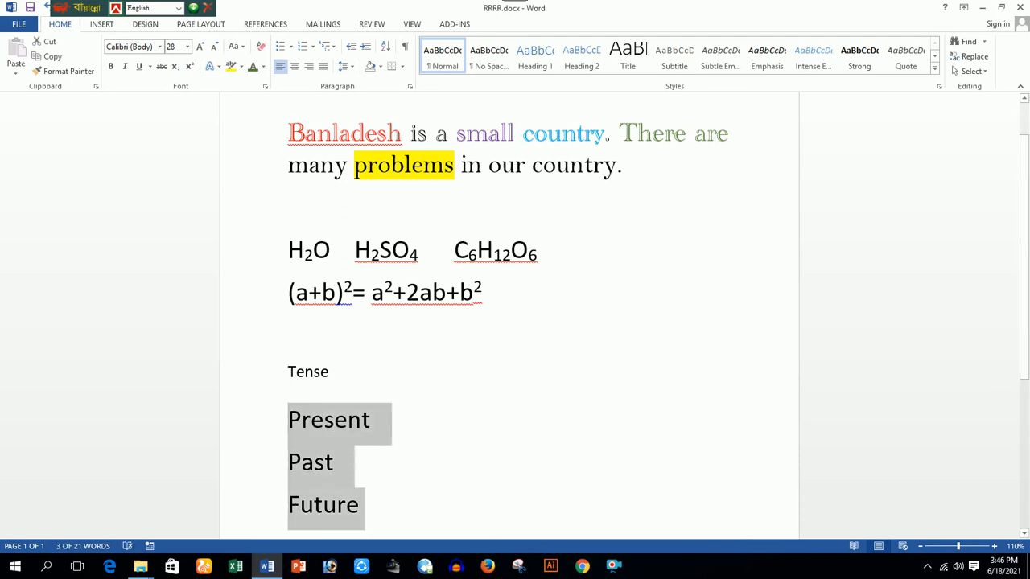
left_click(290, 46)
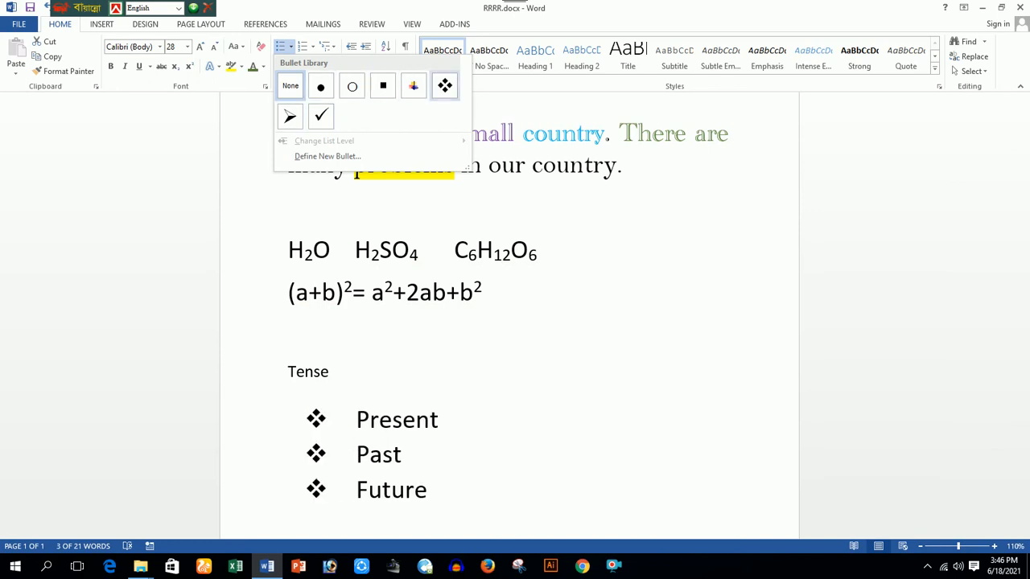
left_click(445, 85)
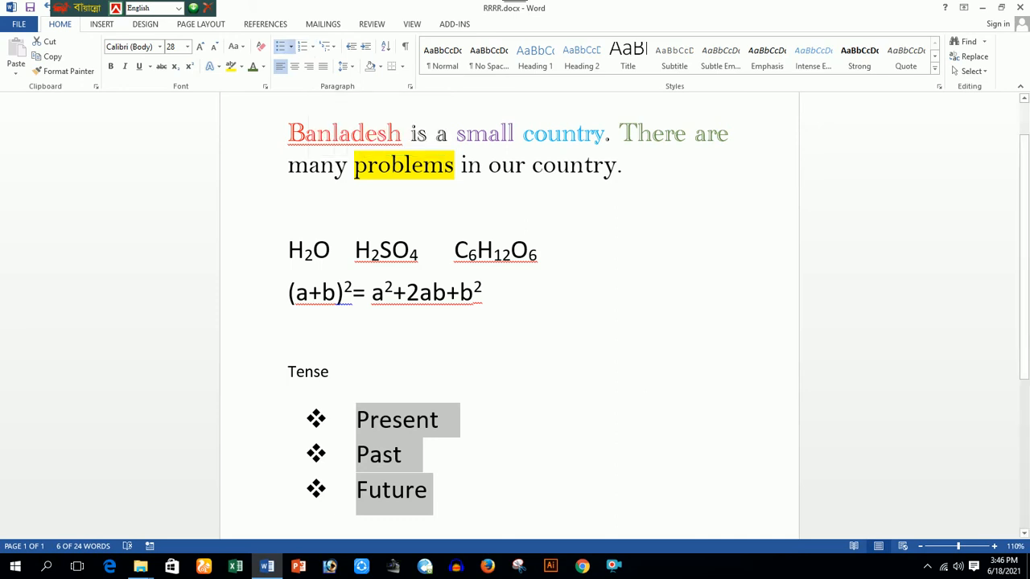
left_click(447, 420)
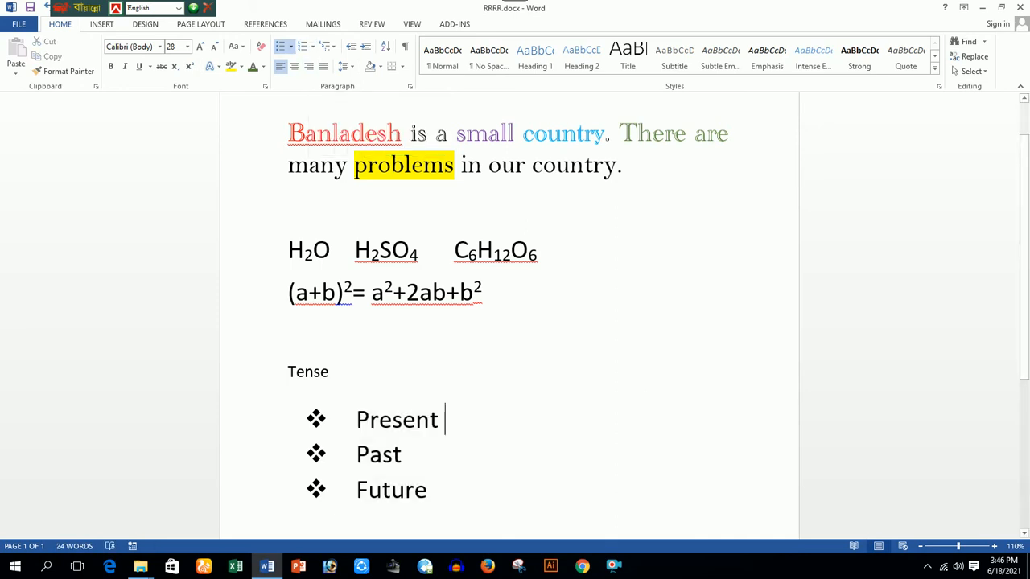
Change the list of Present, Past and Future from bullets to the a), b), c) numbering format
left_click(316, 419)
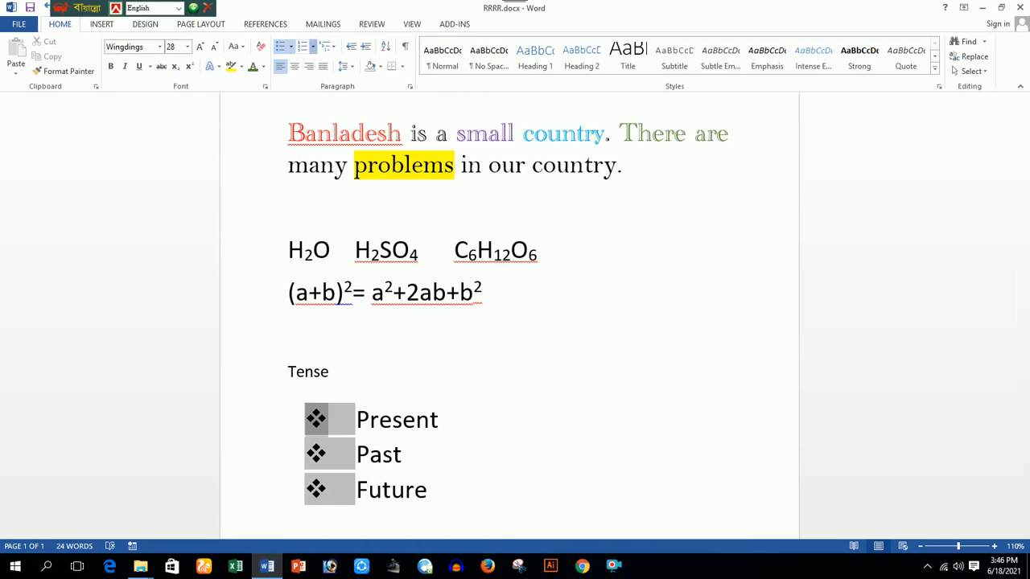
left_click(312, 46)
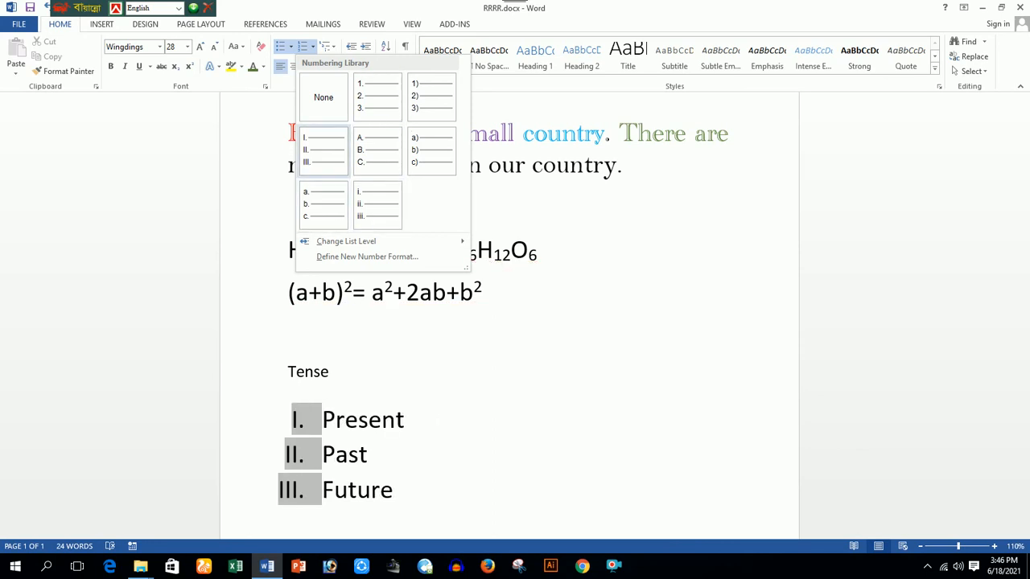
key("Escape")
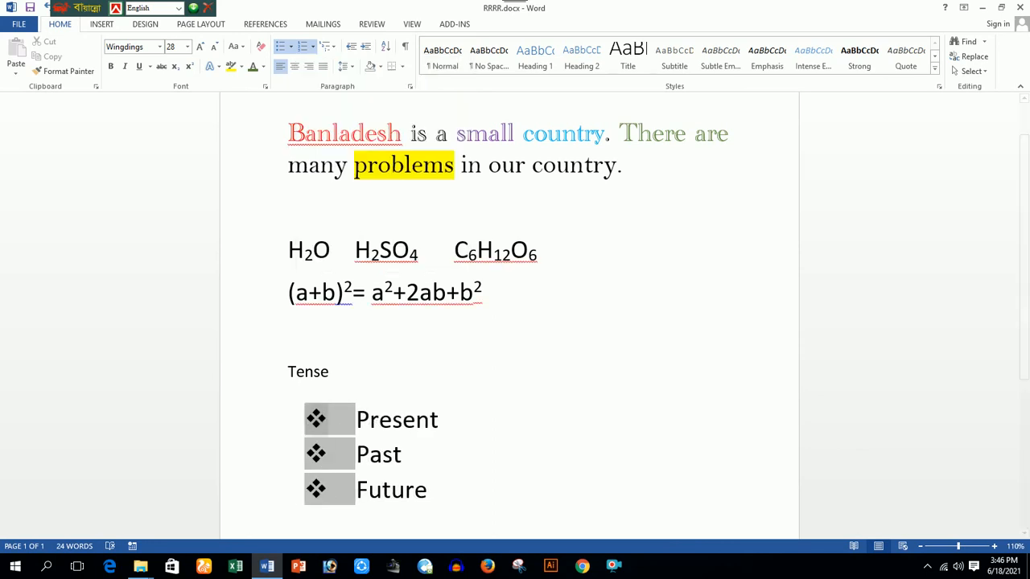
left_click(446, 420)
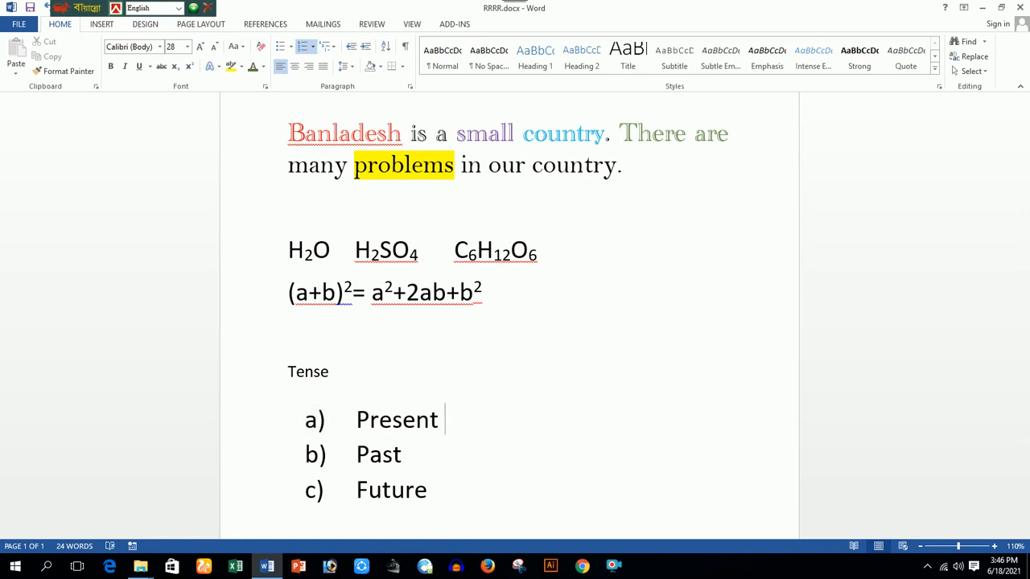
Delete the document's entire content
left_click(333, 371)
scroll(333, 372, "up", 2)
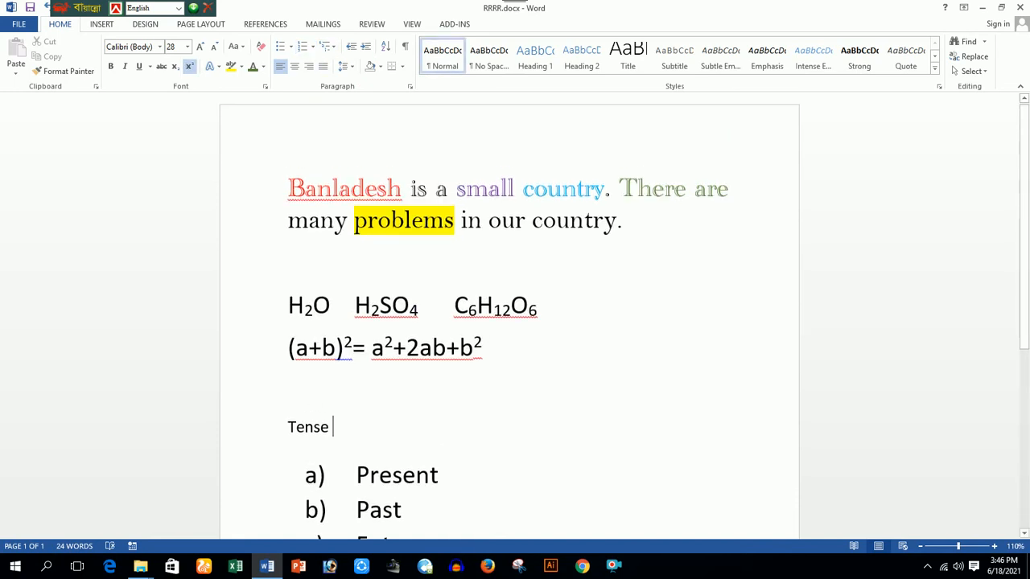
key("ctrl+a")
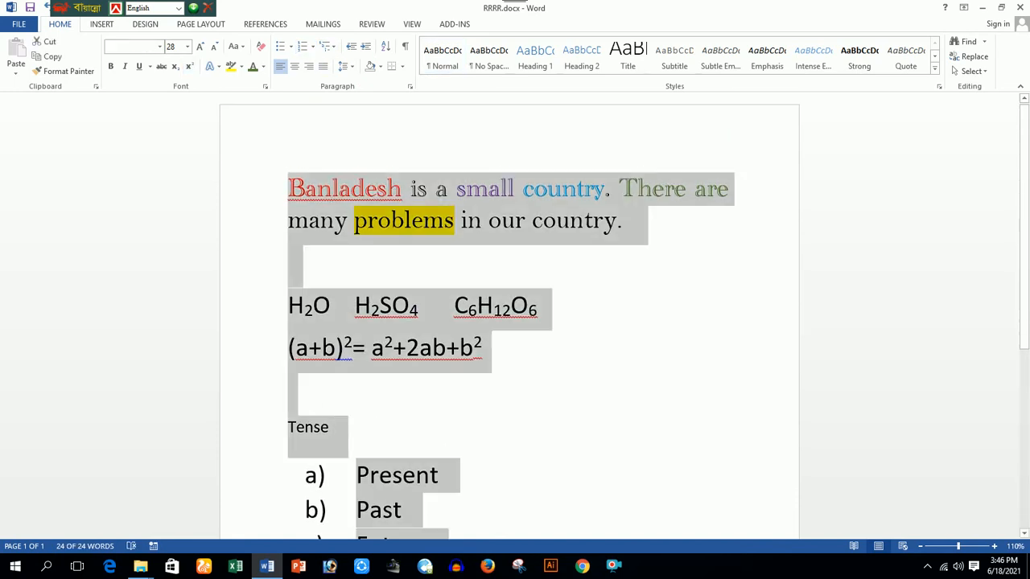
key("Delete")
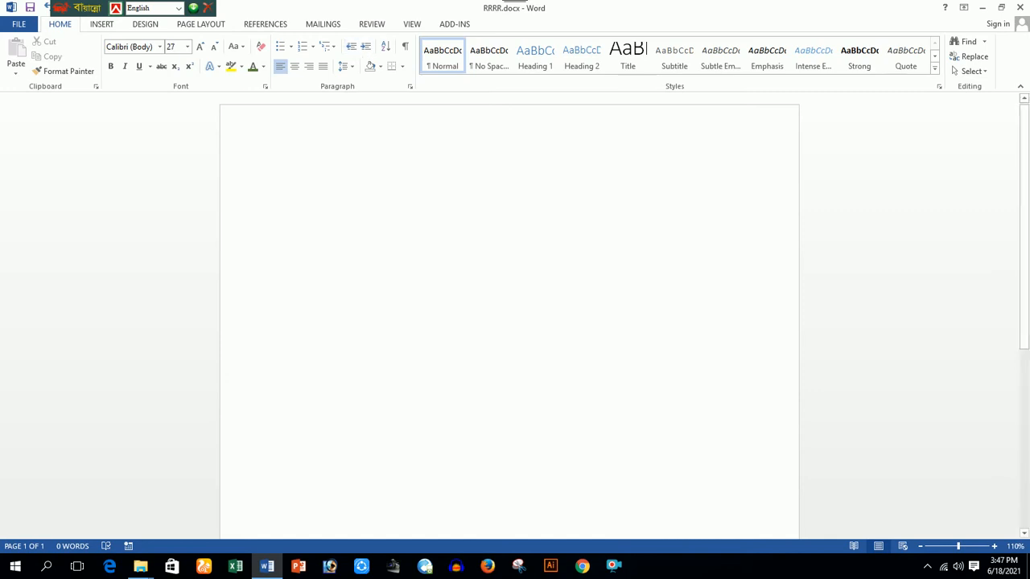
Write the sentence "Bangladesh is a small country." in the empty document at font size 38
type("Ba")
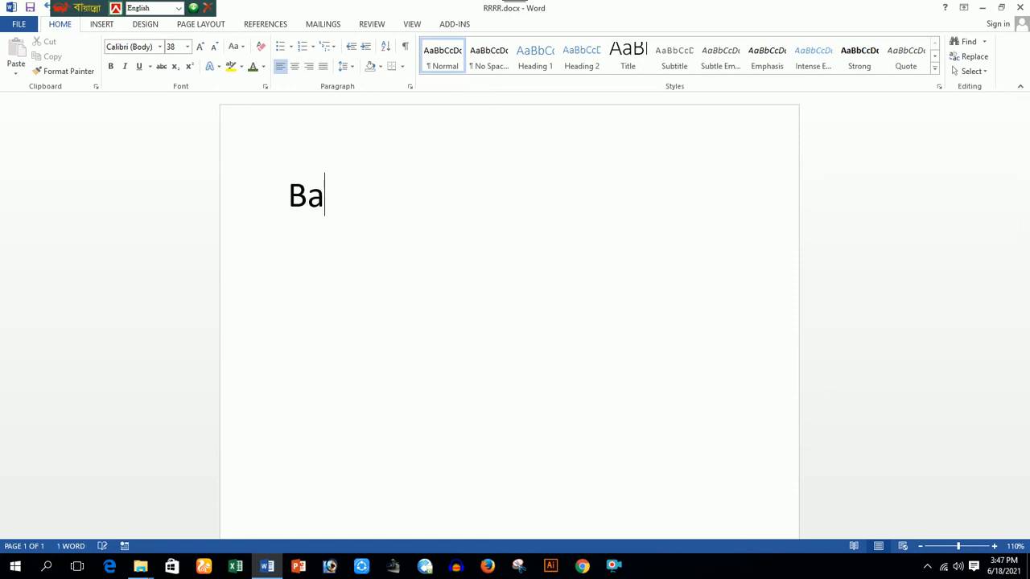
type("nglad")
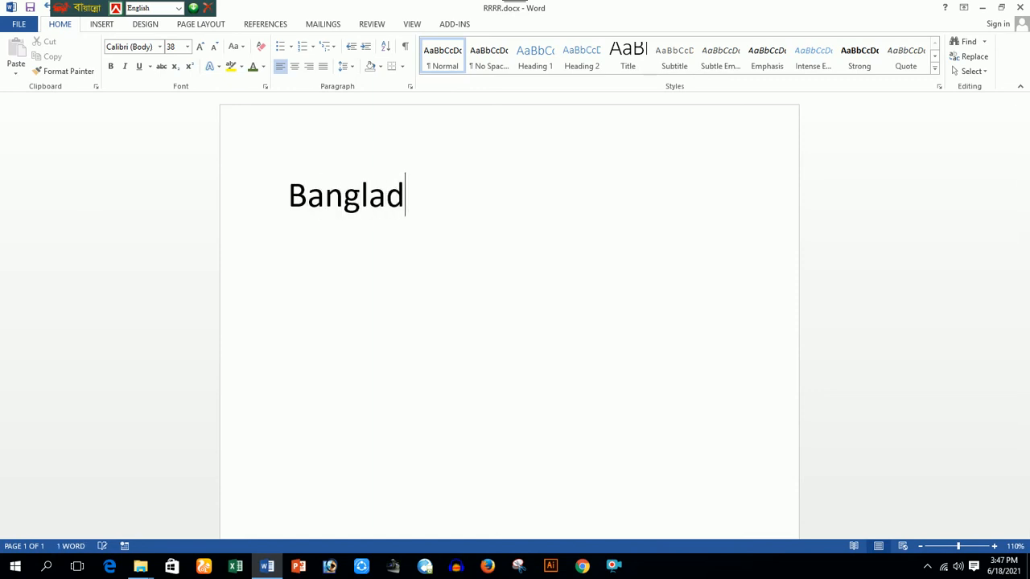
type("esh is a")
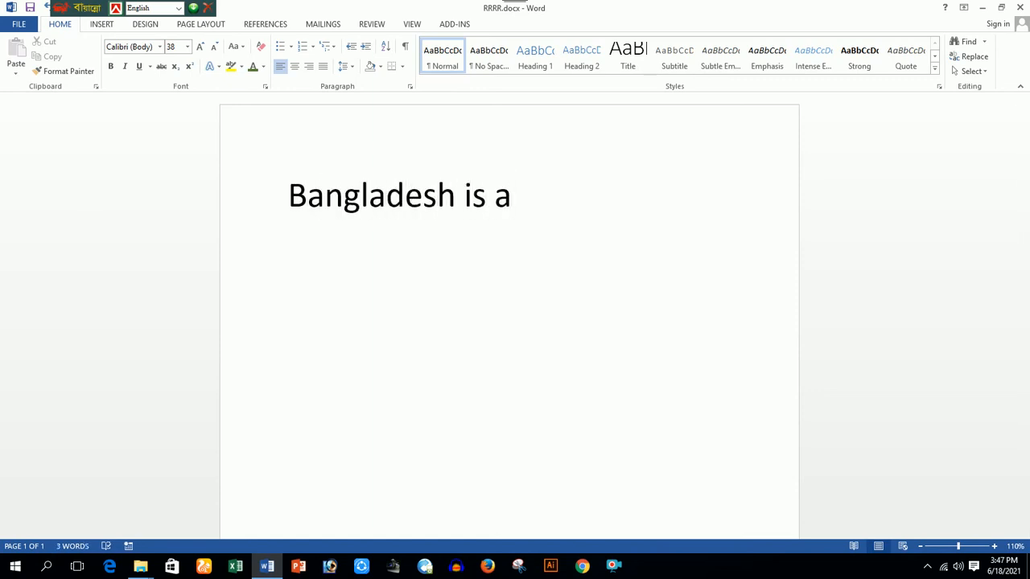
type(" small")
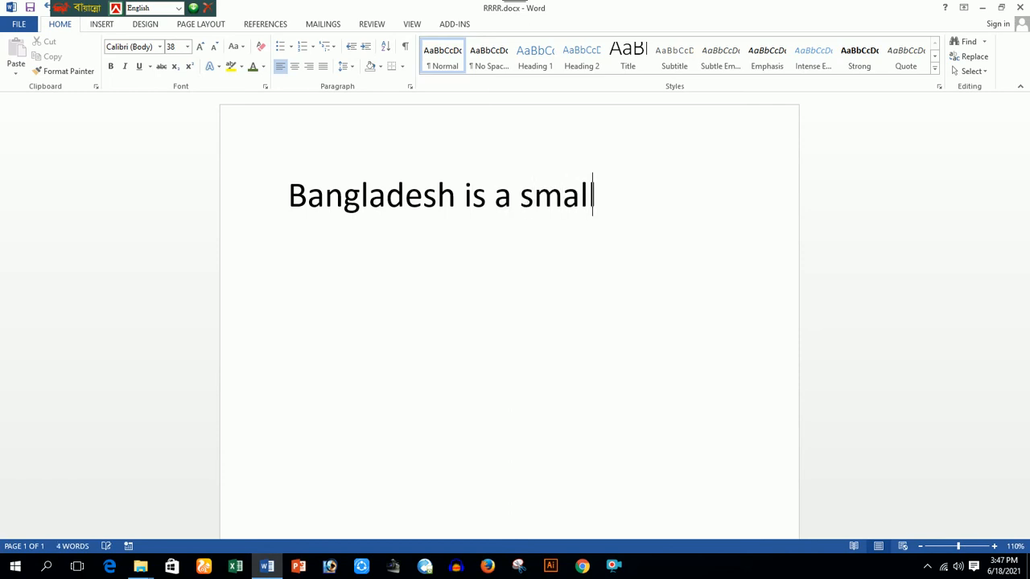
type(" cu")
key("BackSpace")
type("ountry.")
key("Return")
Add the sentence "There are many problems in our country." after the first sentence
type("T")
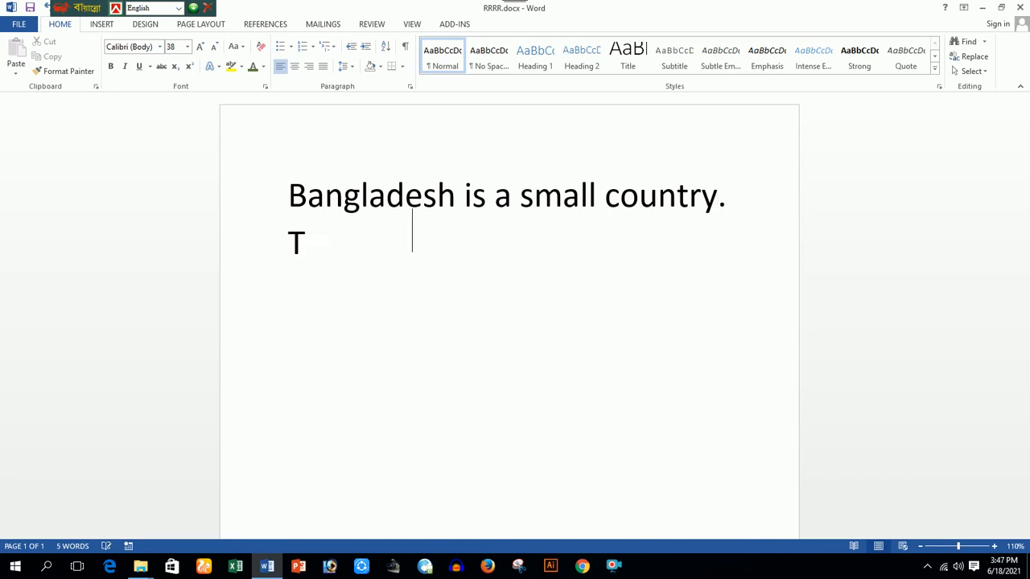
type("here are ")
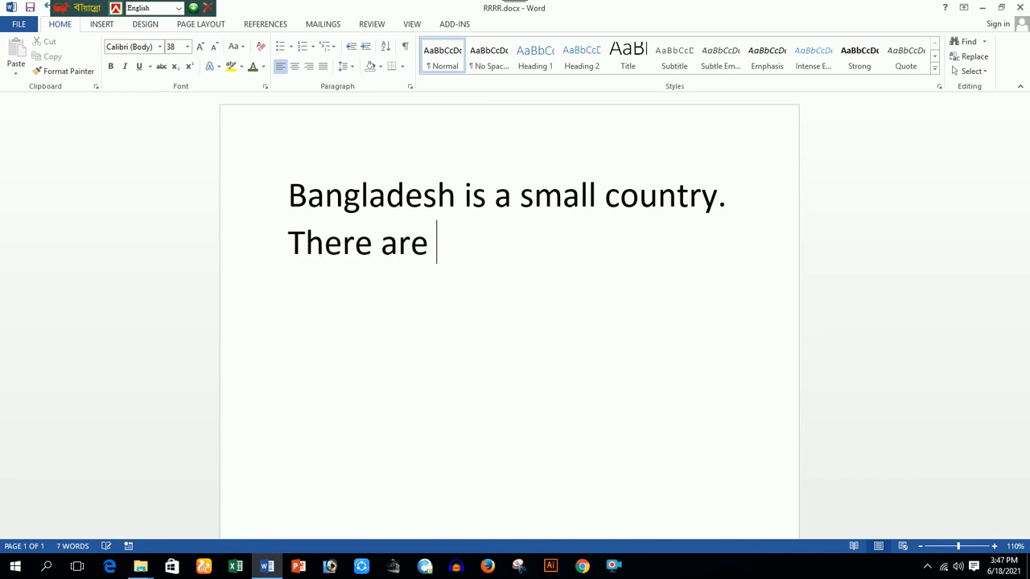
type("many proble")
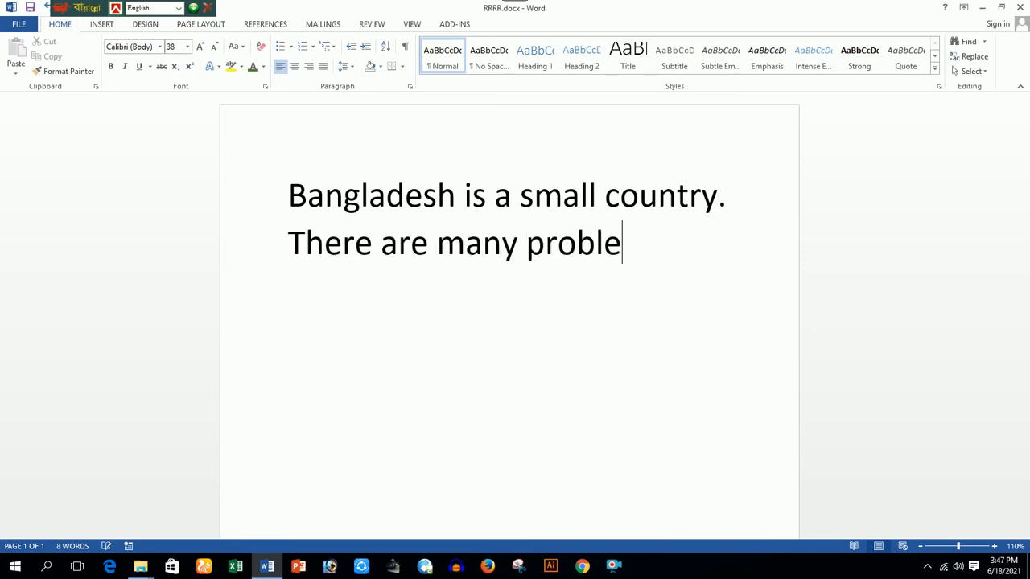
type("m")
key("BackSpace")
type("ms ")
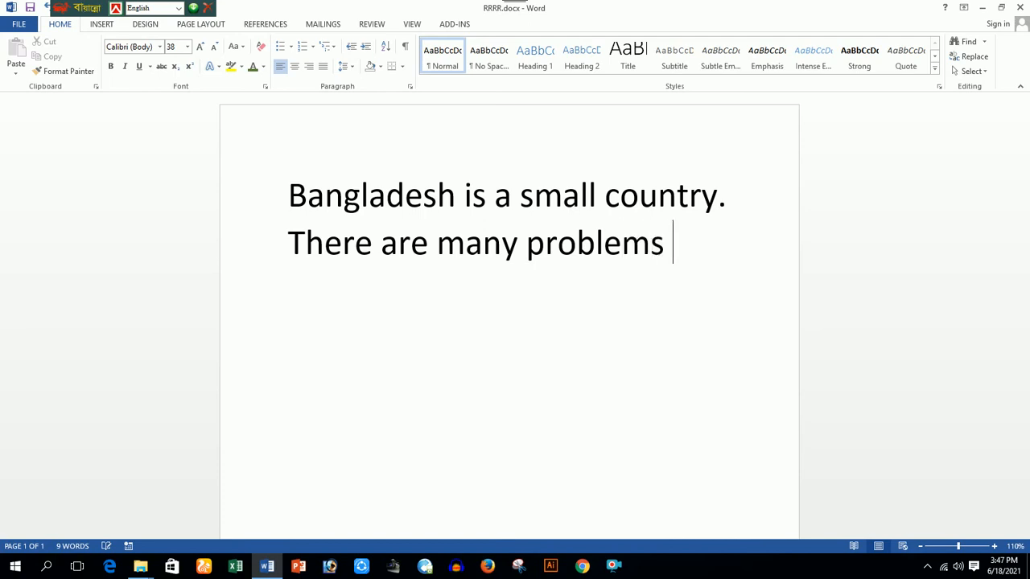
type("ino")
key("BackSpace")
type("u")
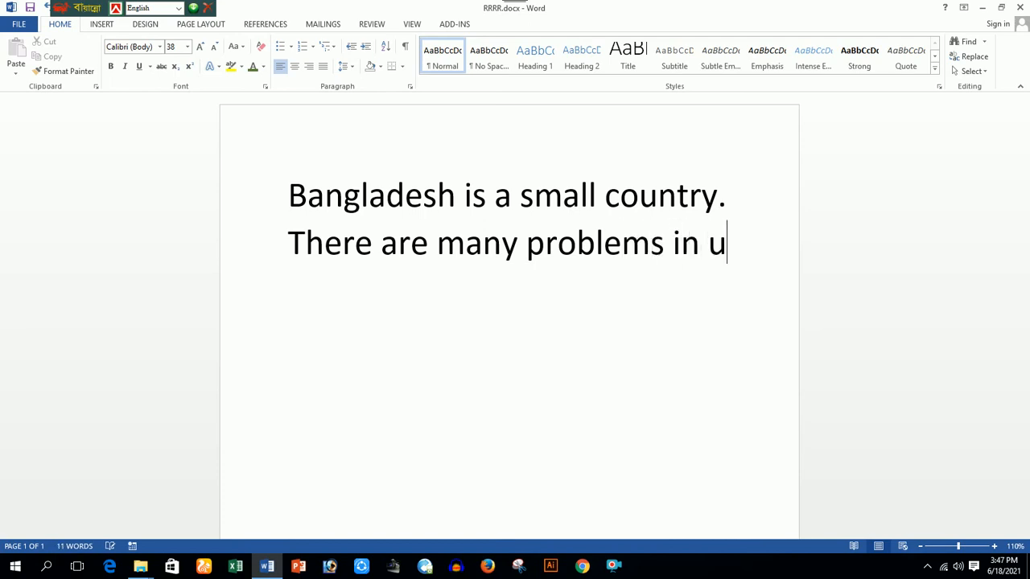
key("BackSpace")
type("our coun")
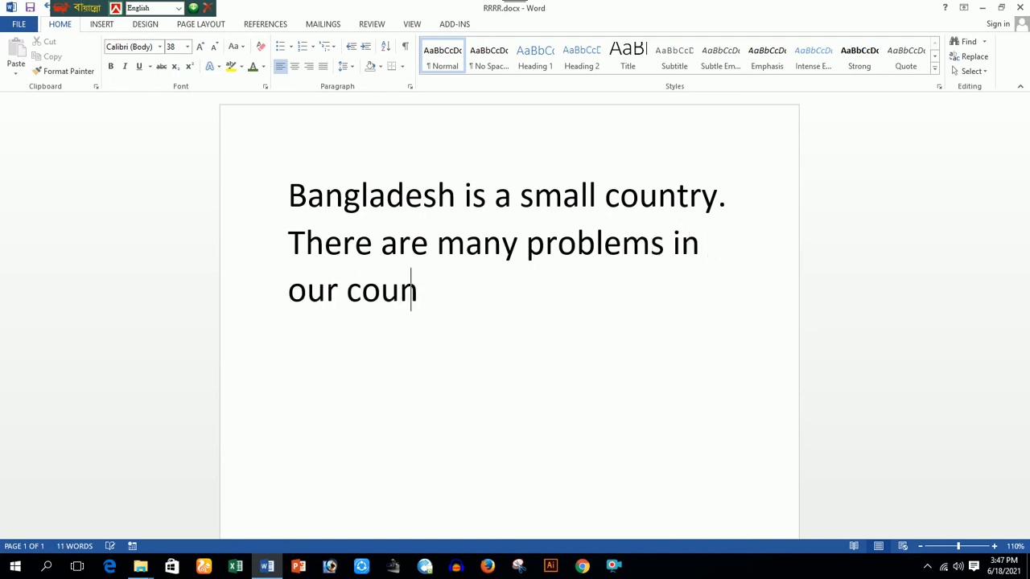
type("tryu")
key("BackSpace")
type(".")
Copy both sentences and paste them twice at the end of the text
left_click_drag(288, 196, 484, 296)
key("ctrl+c")
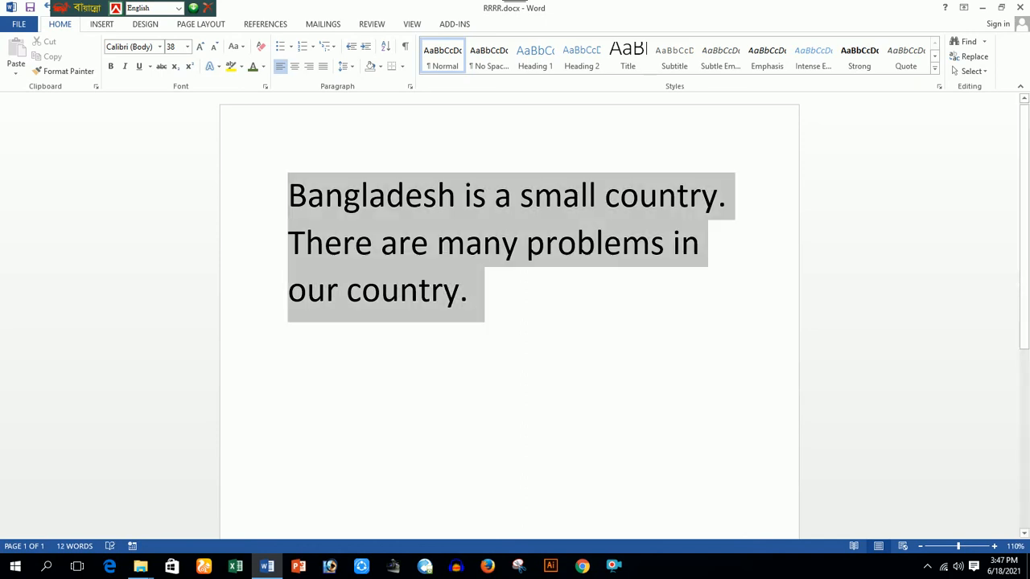
left_click(479, 297)
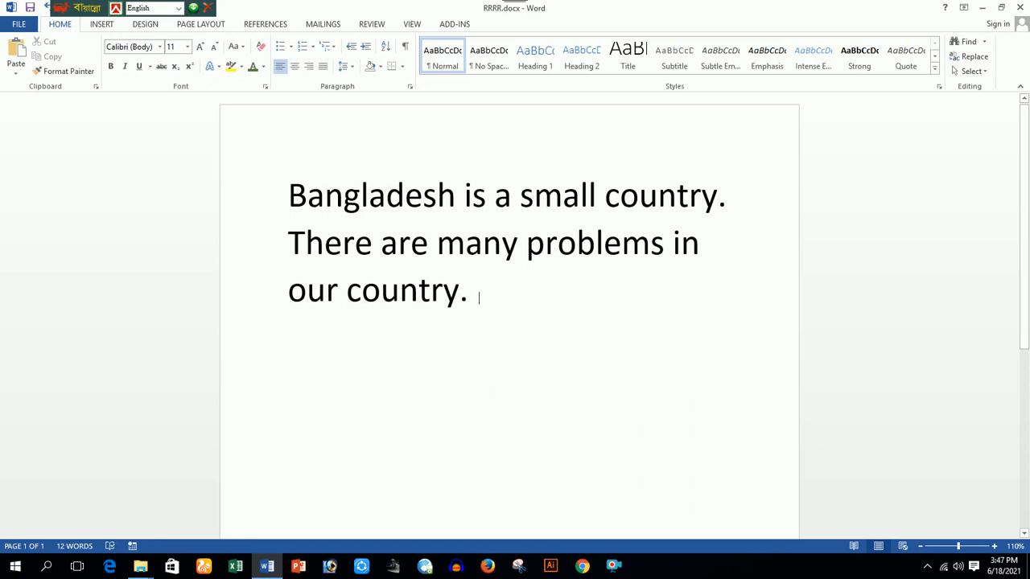
key("ctrl+v")
key("ctrl+v")
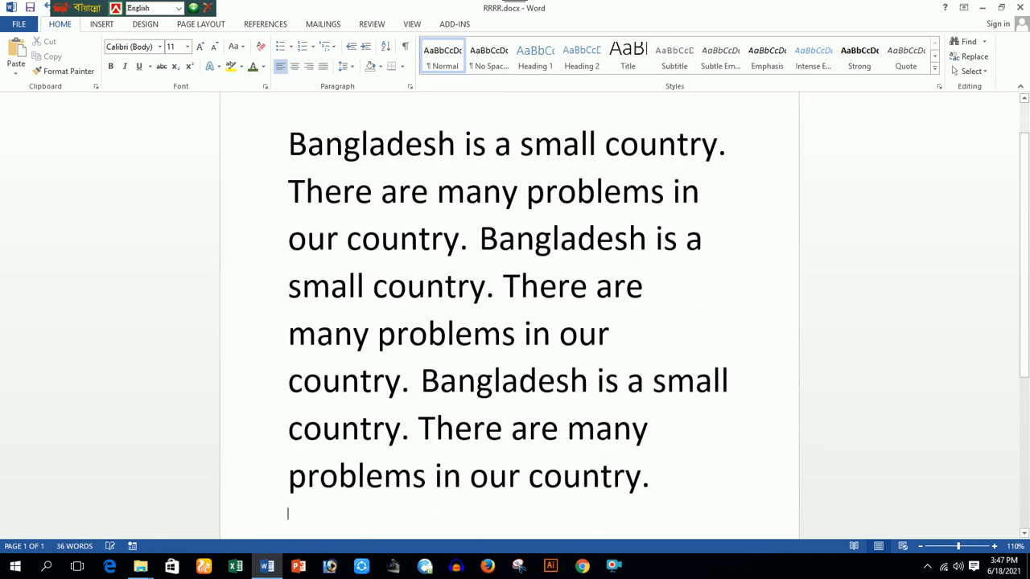
Reduce the font size of the entire text to 26
key("ctrl+a")
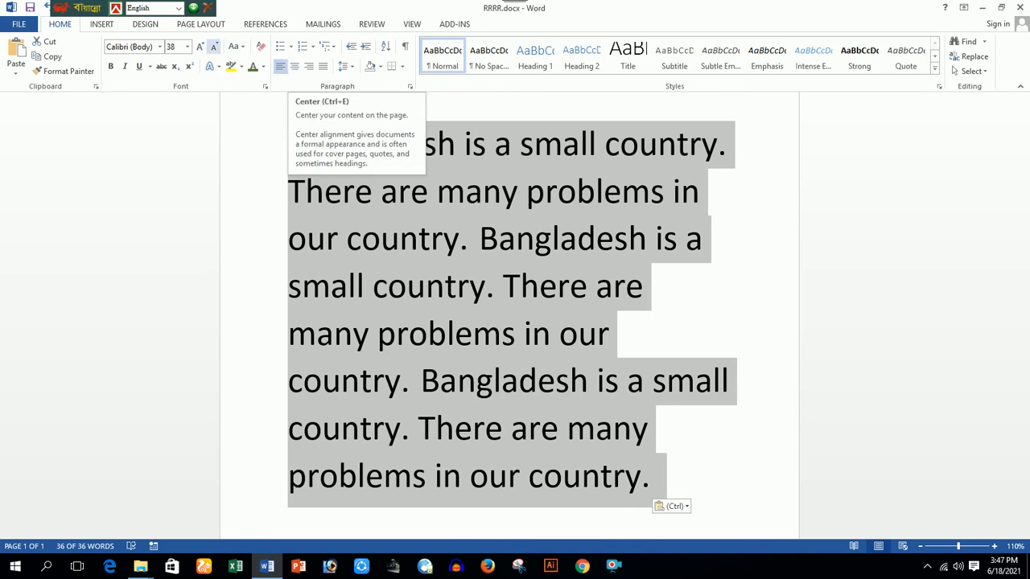
left_click(214, 46)
left_click(214, 46)
left_click(214, 46)
scroll(509, 241, "up", 1)
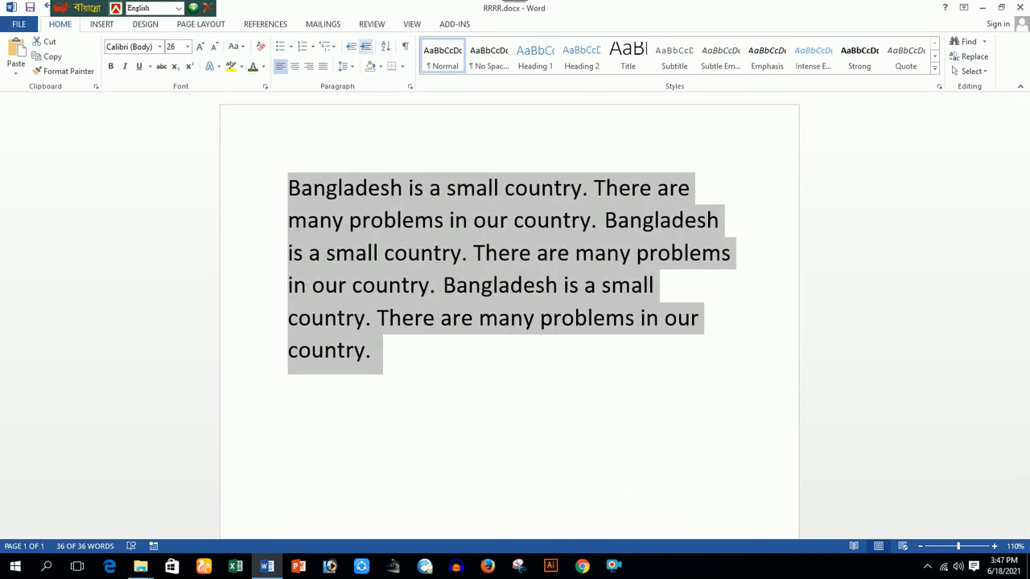
Increase the indent of the entire text by five levels
left_click(366, 46)
left_click(365, 45)
left_click(366, 46)
left_click(365, 46)
left_click(366, 45)
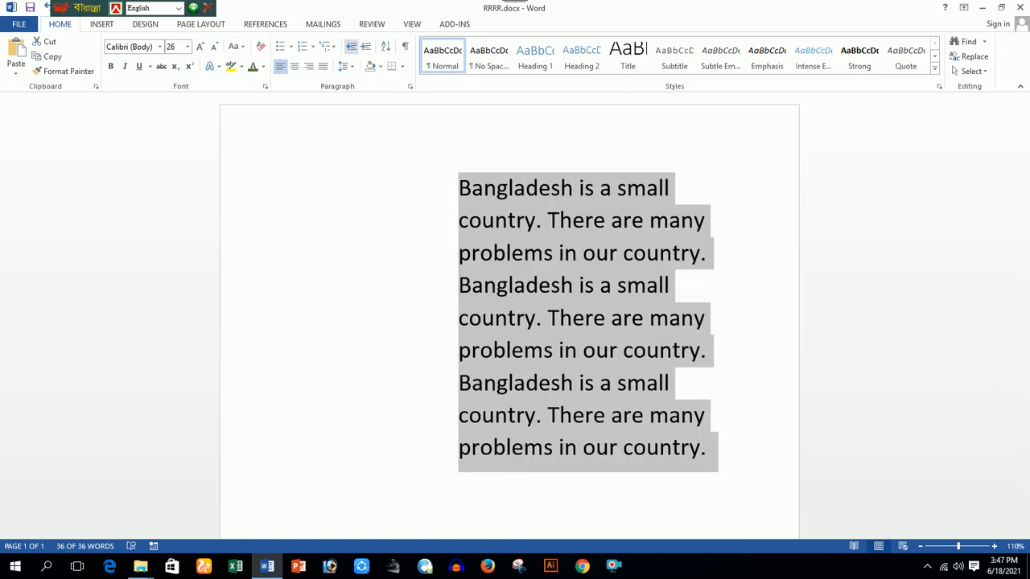
Decrease the indent of the entire text until only one indent level remains
left_click(351, 46)
left_click(350, 46)
left_click(351, 46)
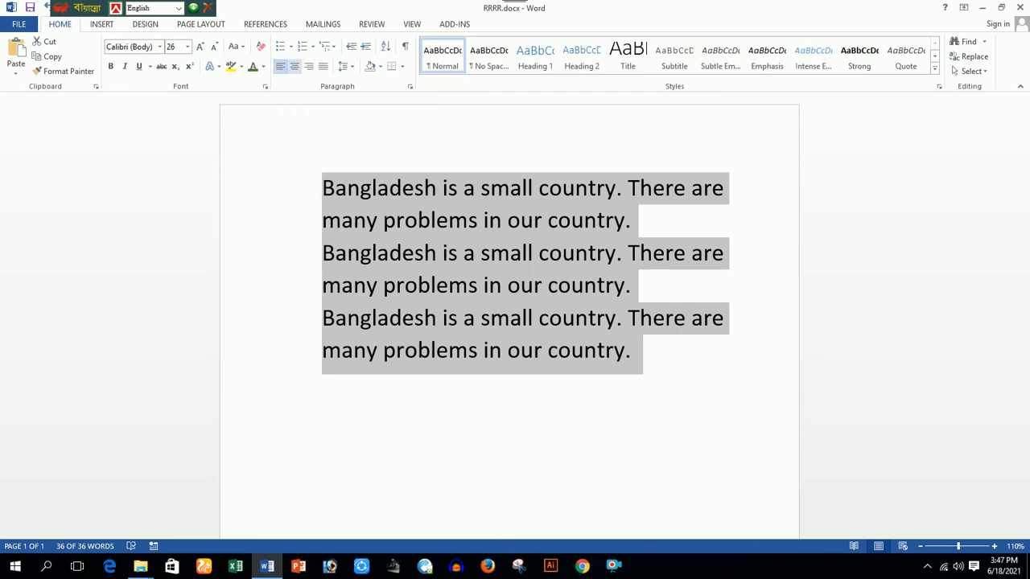
Try centre and right alignment on the entire text, settle on justified alignment and deselect it
left_click(294, 66)
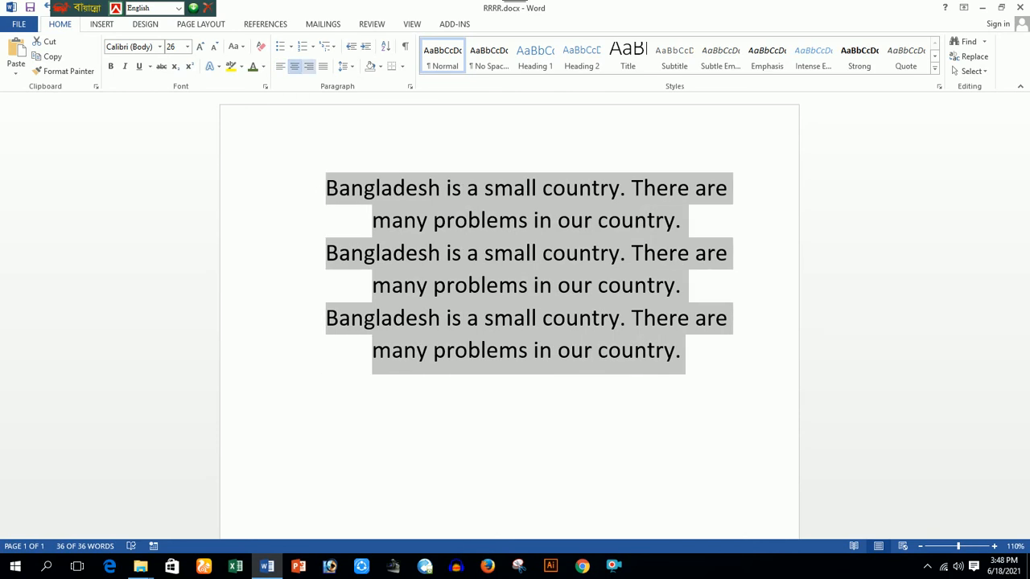
left_click(309, 66)
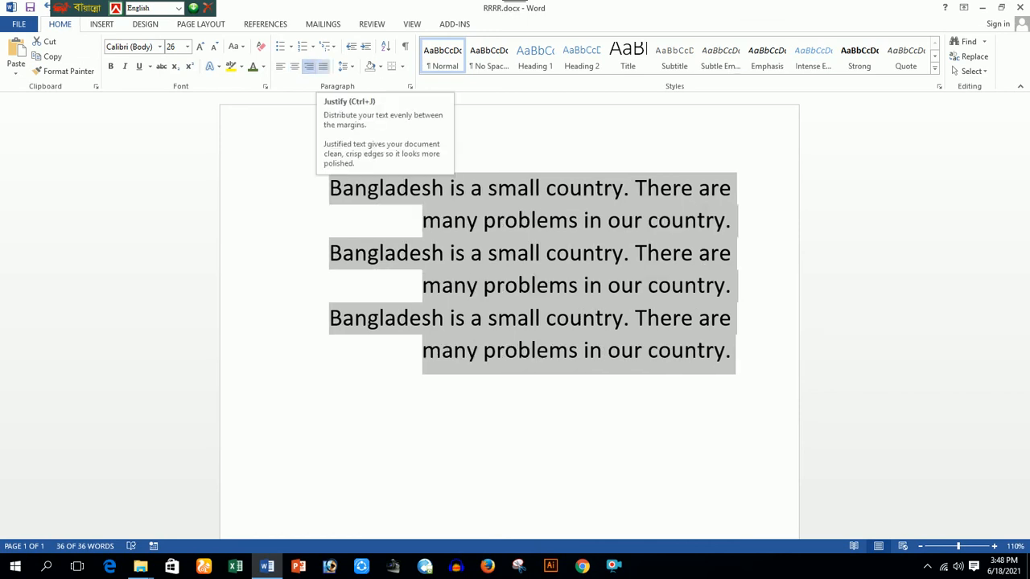
left_click(322, 66)
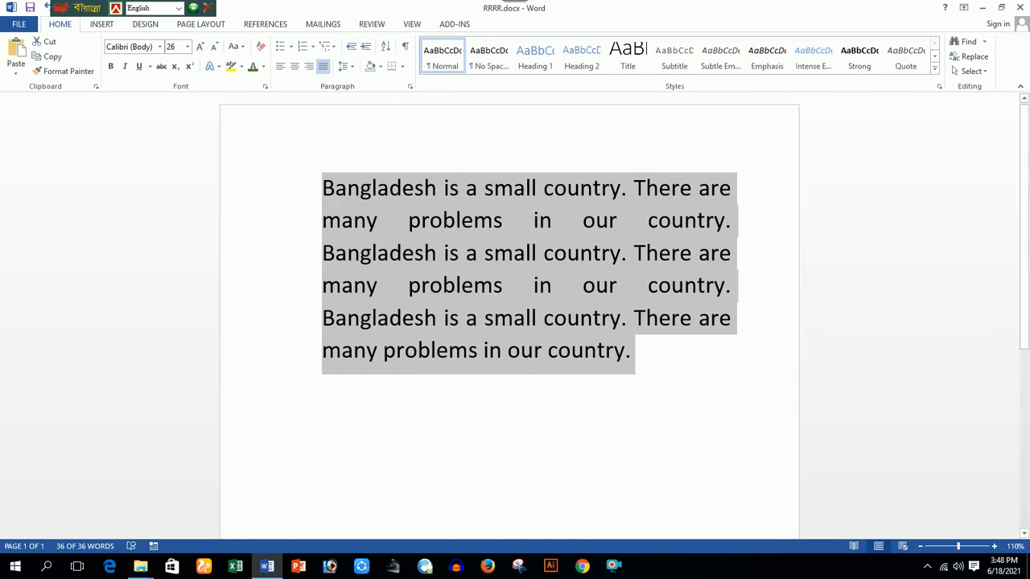
left_click(699, 318)
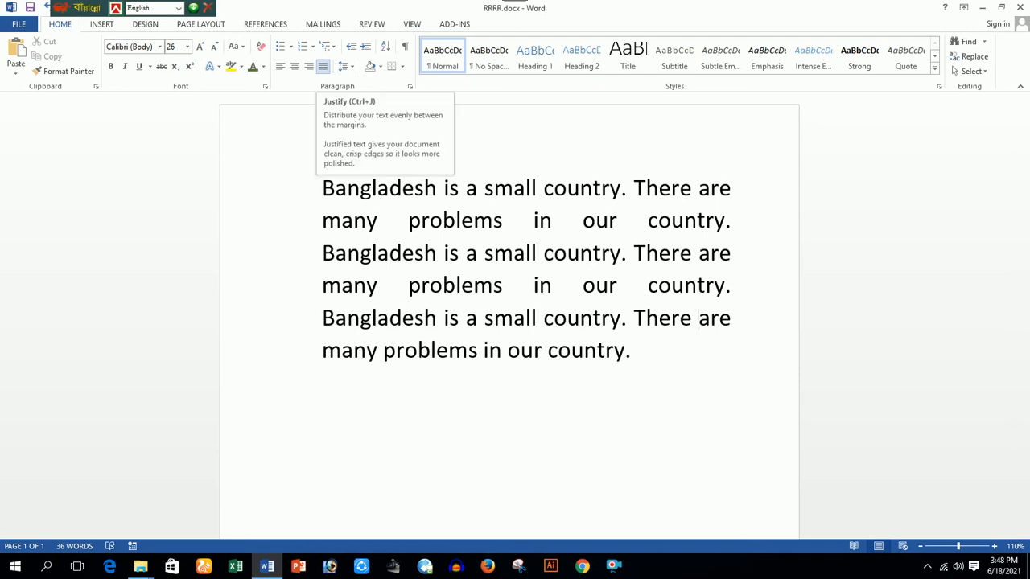
triple_click(472, 190)
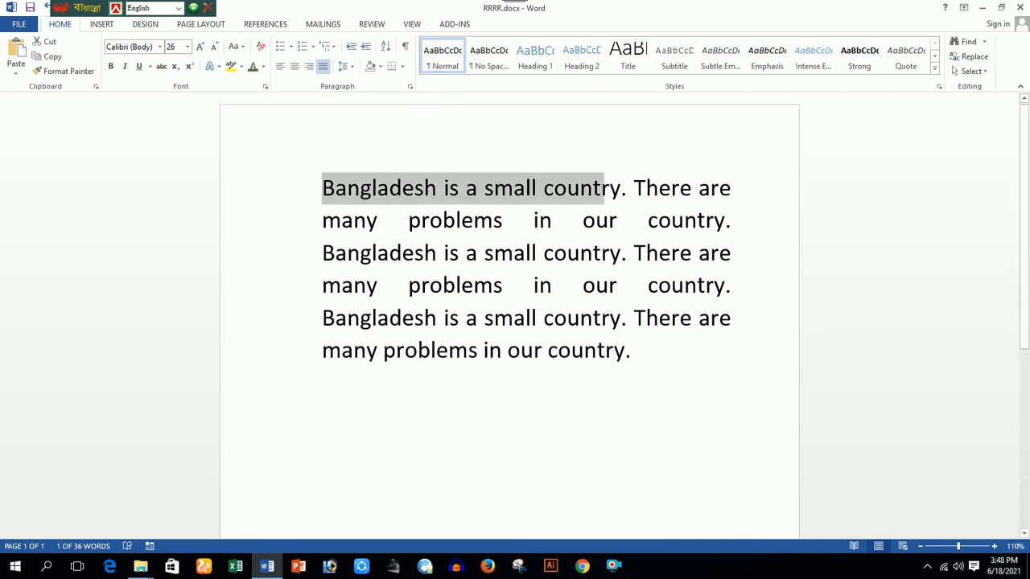
key("shift+End")
left_click(296, 221)
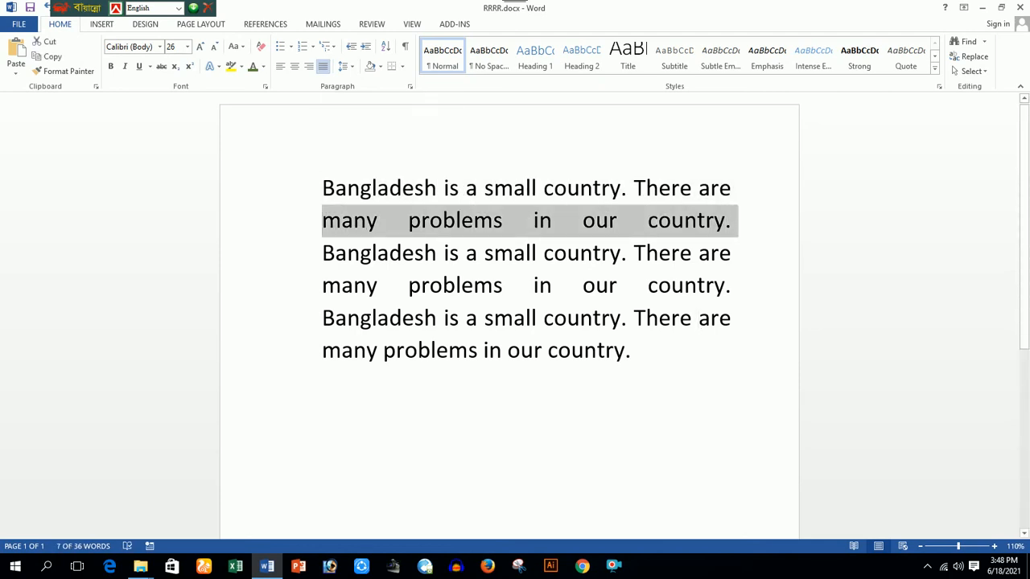
left_click_drag(322, 189, 724, 221)
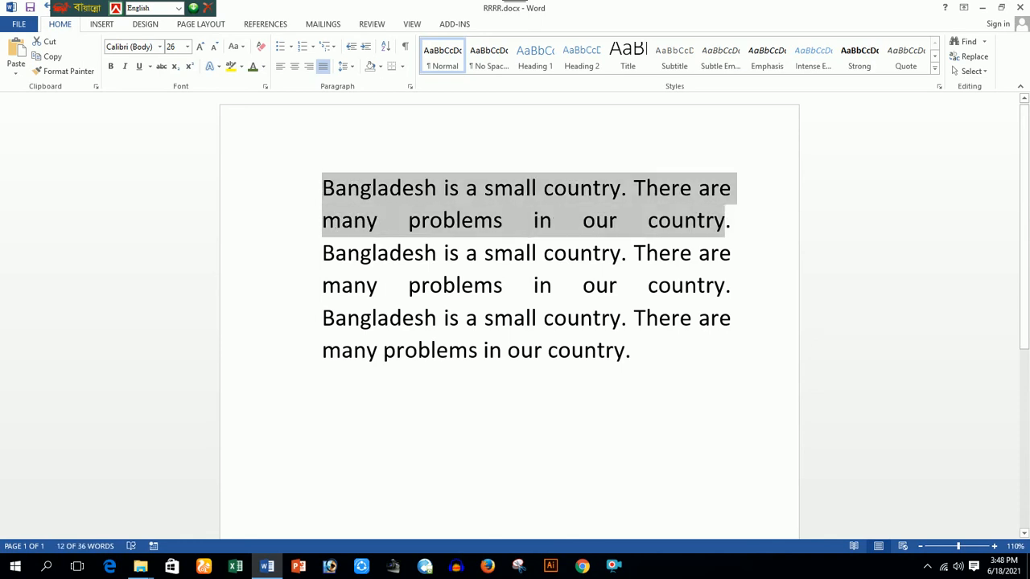
key("Home")
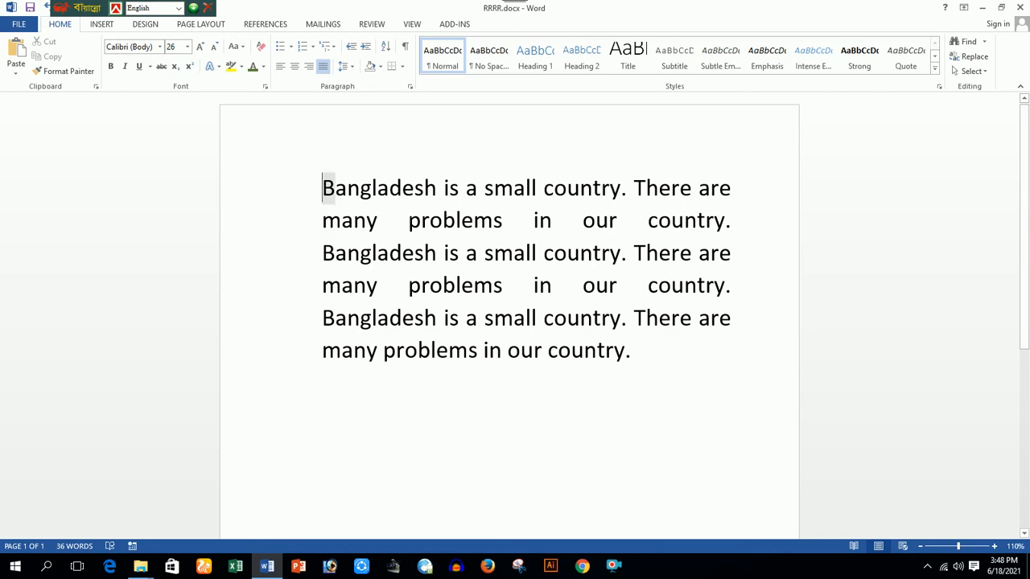
Set the line spacing of the entire text to 1.0 and deselect it
left_click_drag(323, 189, 644, 354)
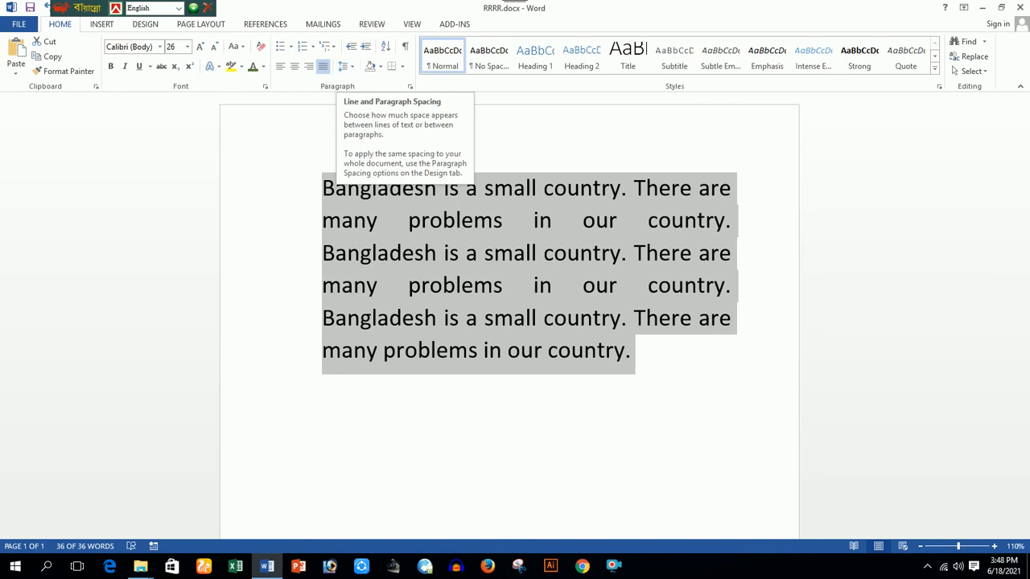
left_click(343, 66)
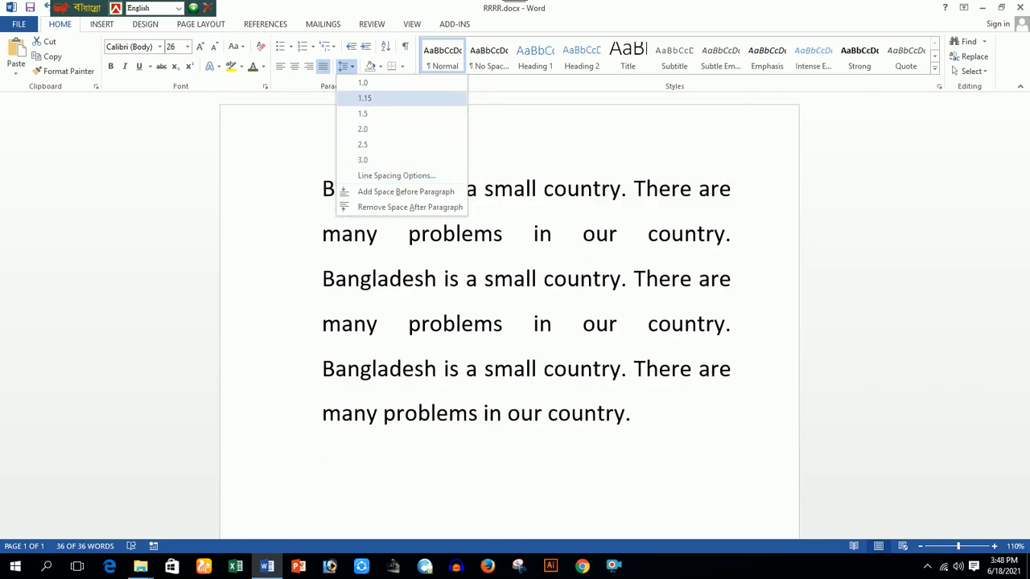
left_click(363, 83)
left_click(402, 187)
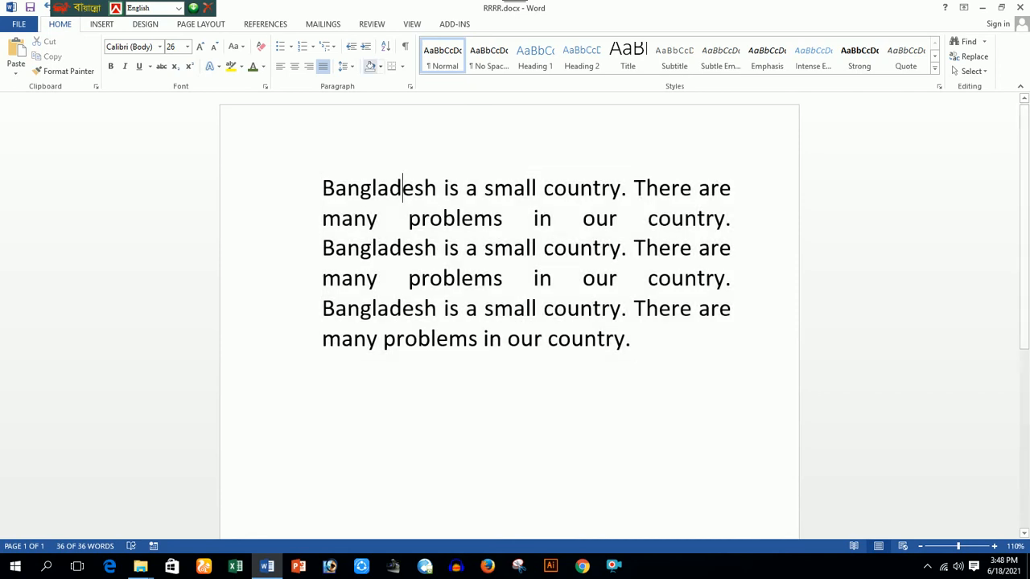
Apply dark orange shading to the word "Bangladesh" in the first line and deselect it
left_click_drag(437, 189, 323, 189)
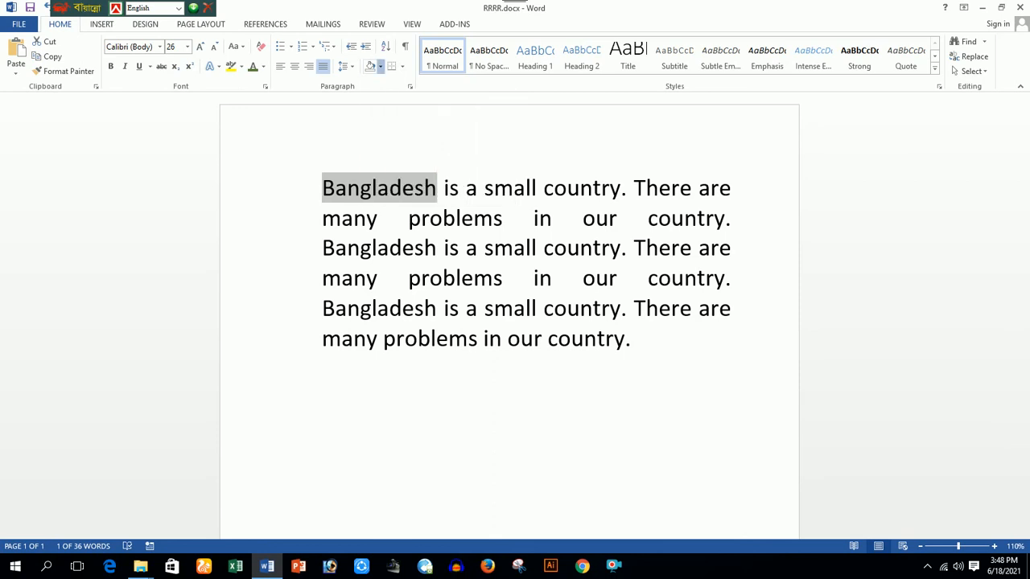
left_click(380, 66)
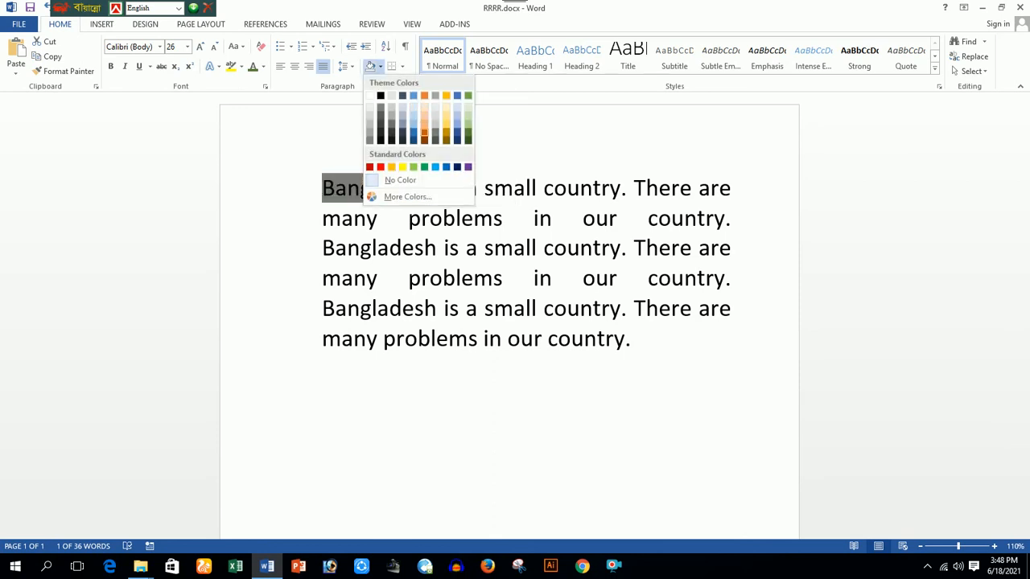
left_click(424, 130)
left_click(478, 188)
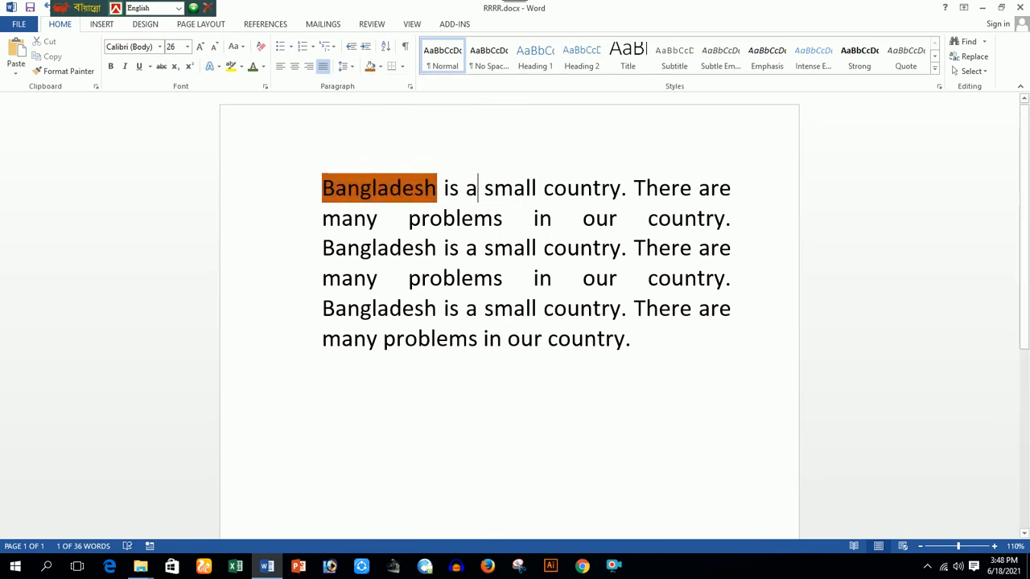
left_click(445, 188)
Apply standard green shading to the word "small" in the first line and deselect it
left_click_drag(483, 189, 544, 189)
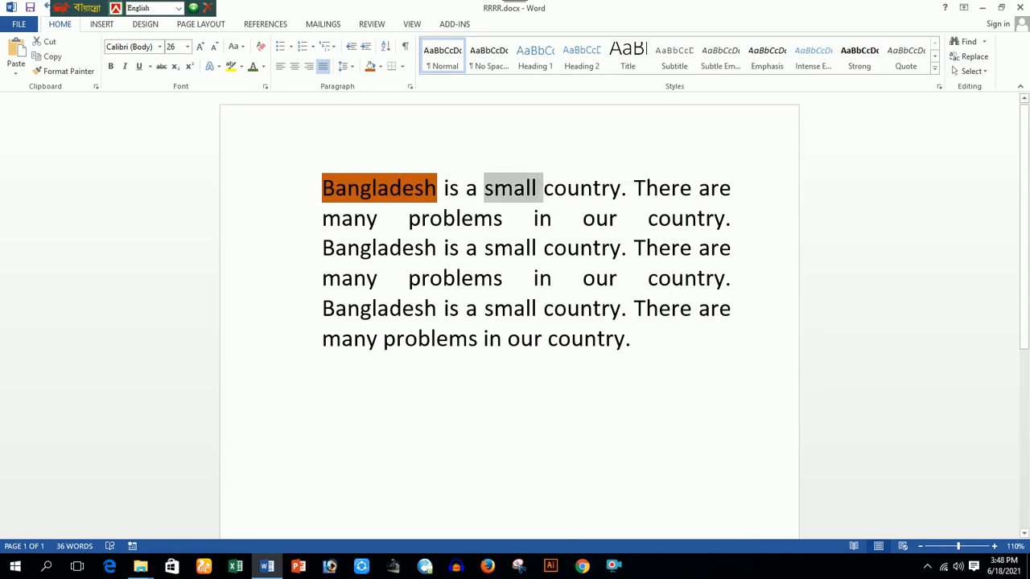
left_click(380, 66)
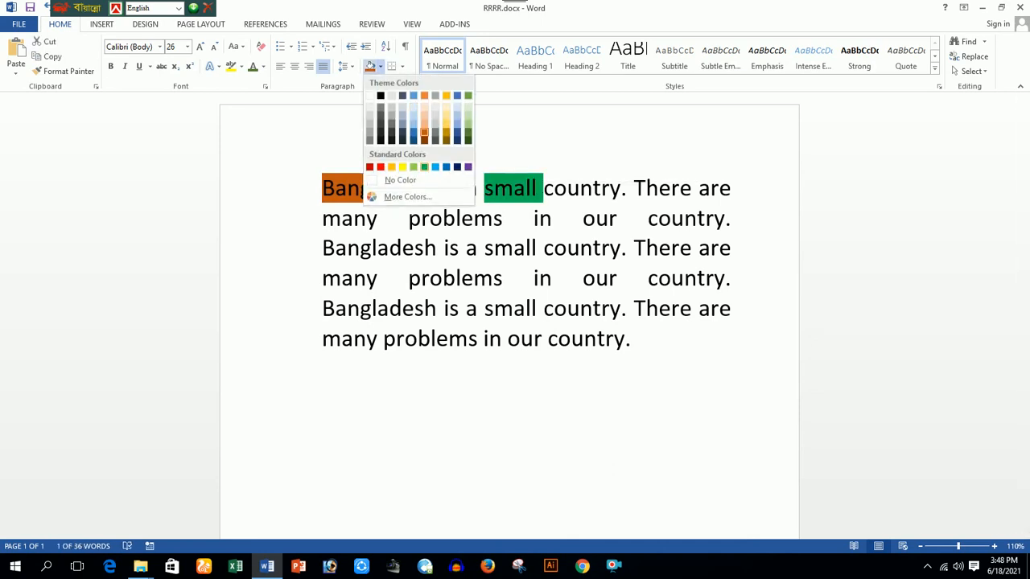
left_click(424, 167)
left_click(567, 189)
left_click(402, 66)
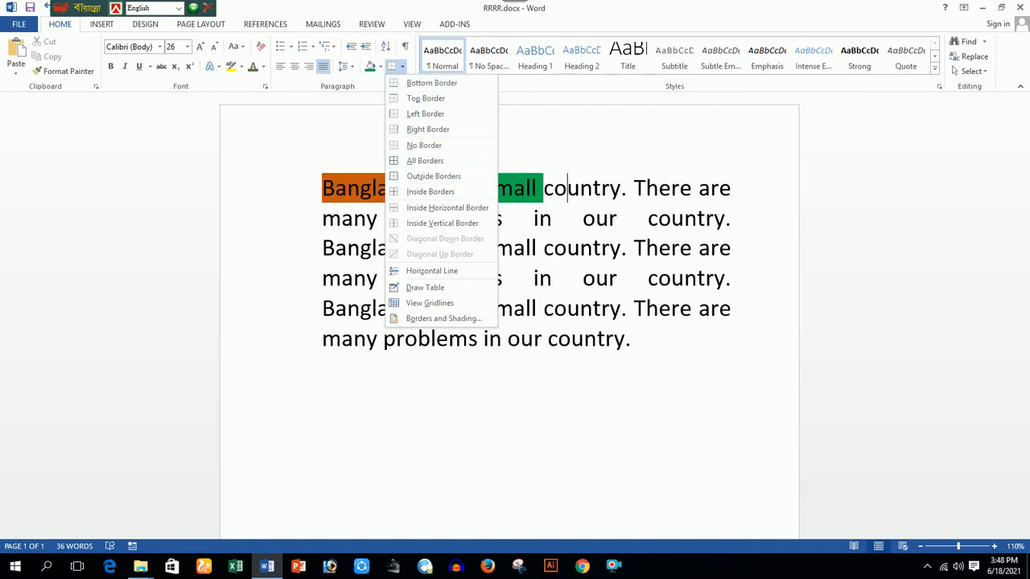
key("Escape")
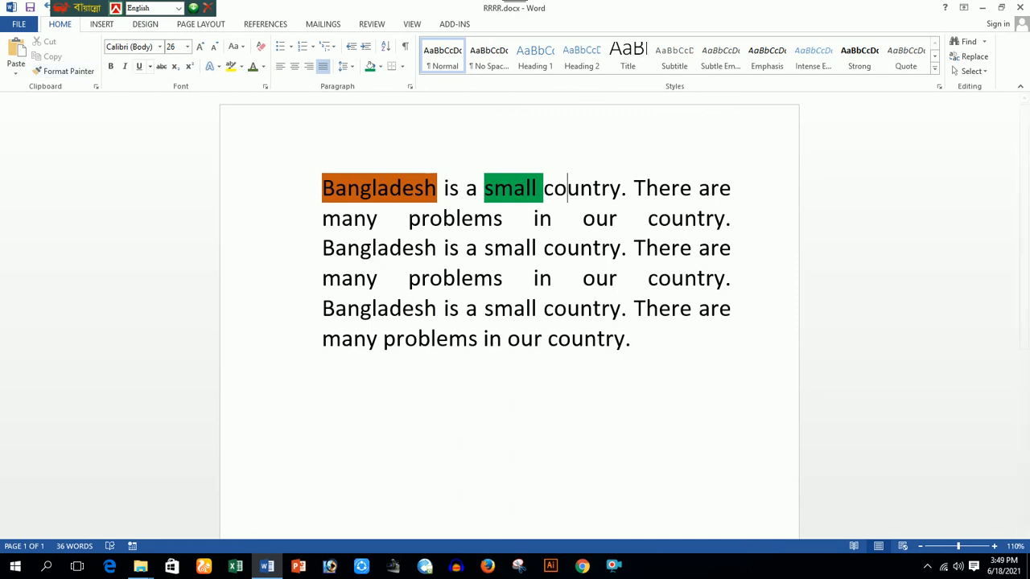
left_click(102, 24)
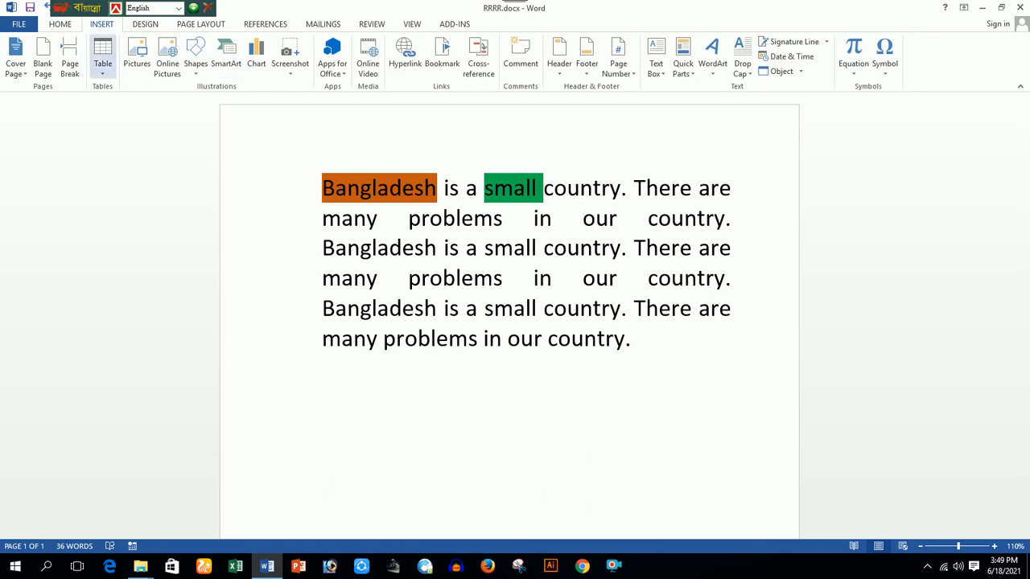
left_click(927, 567)
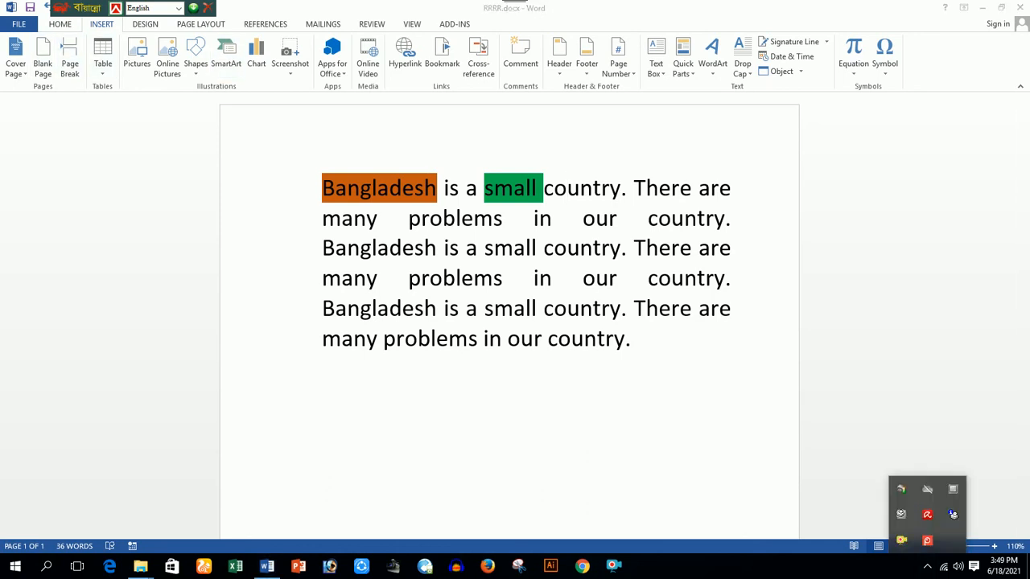
right_click(953, 515)
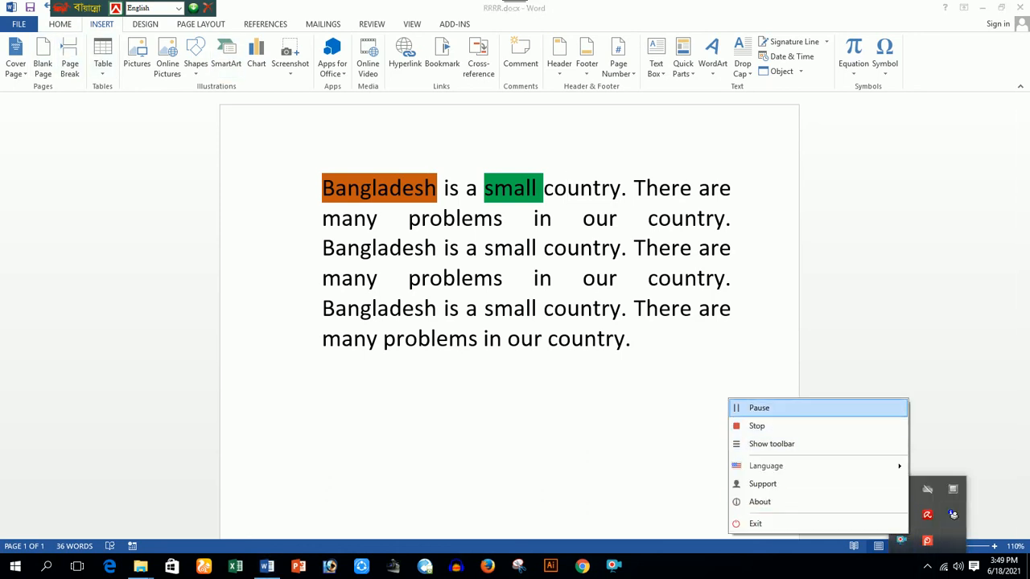